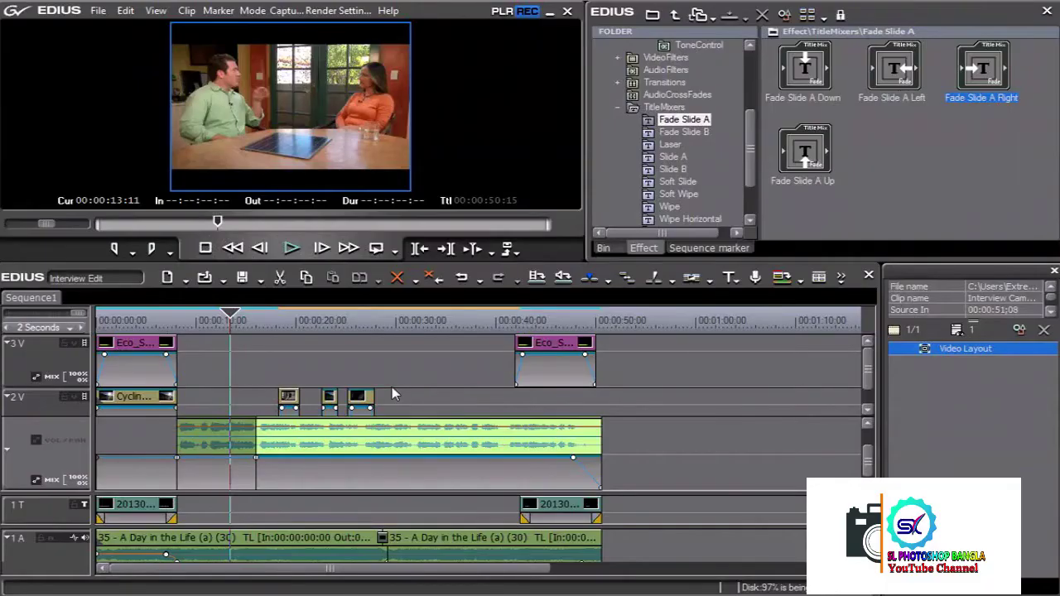
Step: Scrub the edit back to about 31 seconds and show the bin's Video folder clips
{"action": "mouse_move", "coordinate": [236, 327]}
{"action": "left_mouse_down"}
{"action": "mouse_move", "coordinate": [514, 341]}
{"action": "mouse_move", "coordinate": [416, 333]}
{"action": "left_mouse_up"}
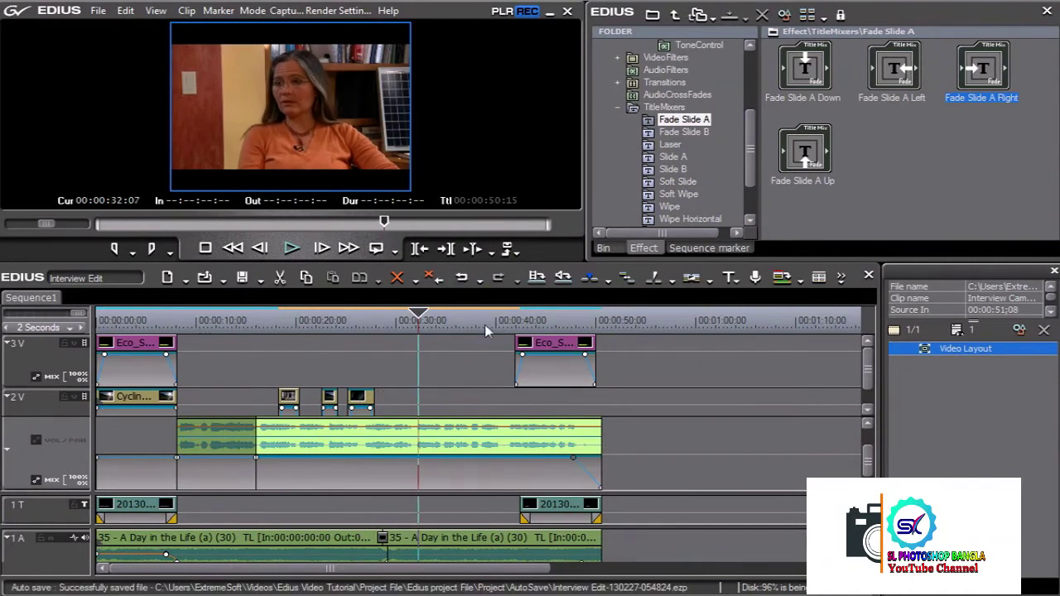
{"action": "left_click_drag", "start_coordinate": [416, 331], "coordinate": [414, 330]}
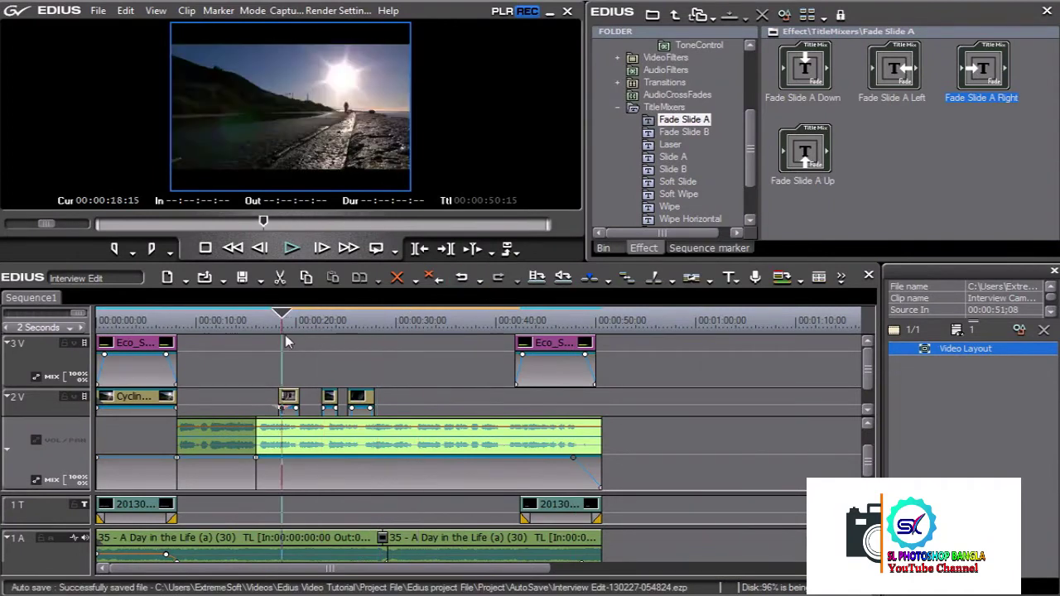
{"action": "left_click", "coordinate": [604, 248]}
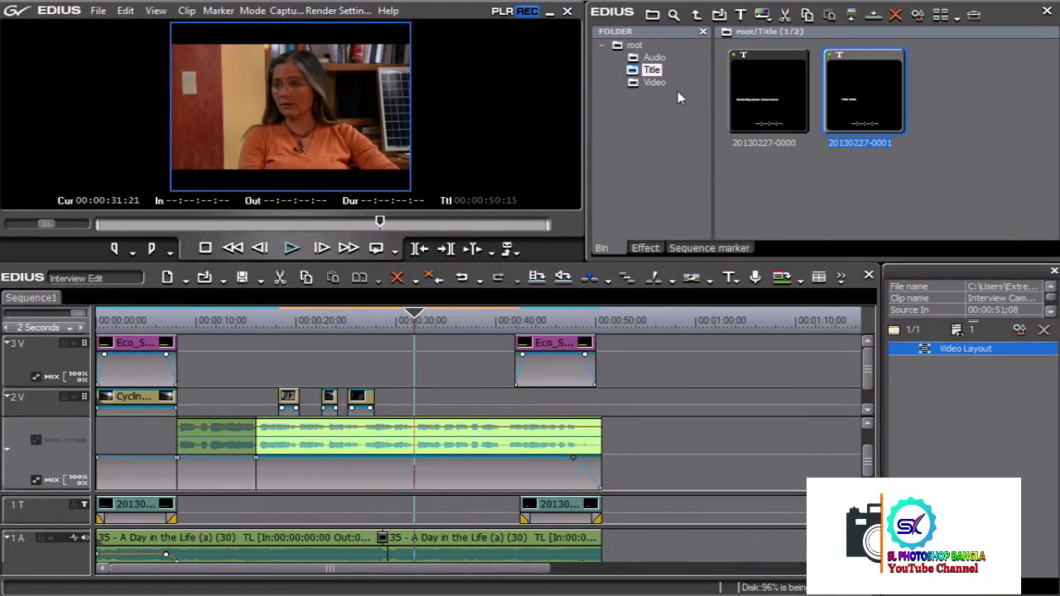
{"action": "left_click", "coordinate": [654, 83]}
{"action": "left_click_drag", "start_coordinate": [1052, 122], "coordinate": [1052, 190]}
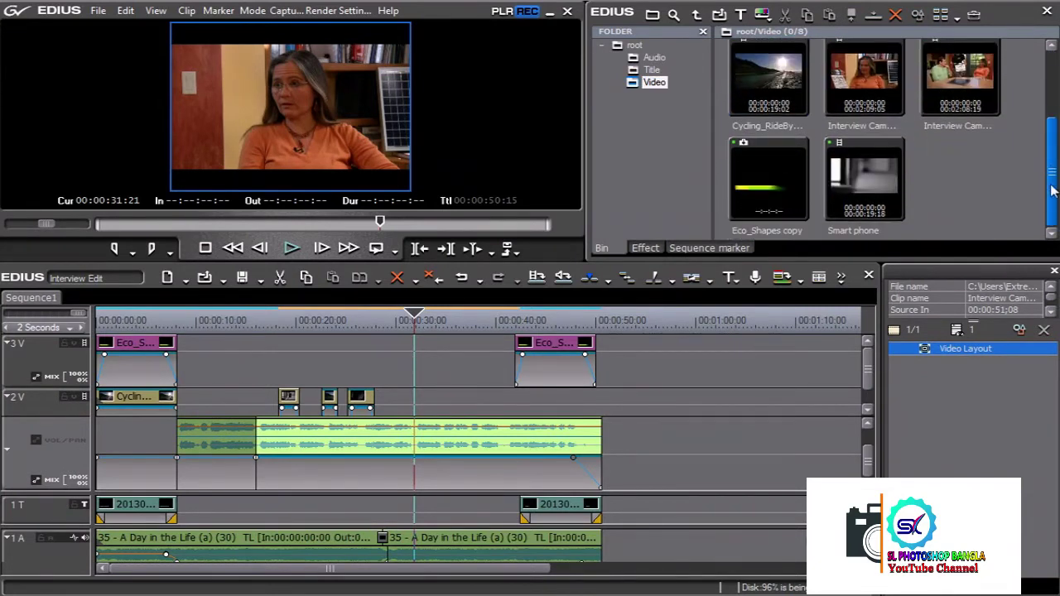
Step: Load the Smart phone clip into the player and preview it to about 00:00:08
{"action": "left_click", "coordinate": [897, 190]}
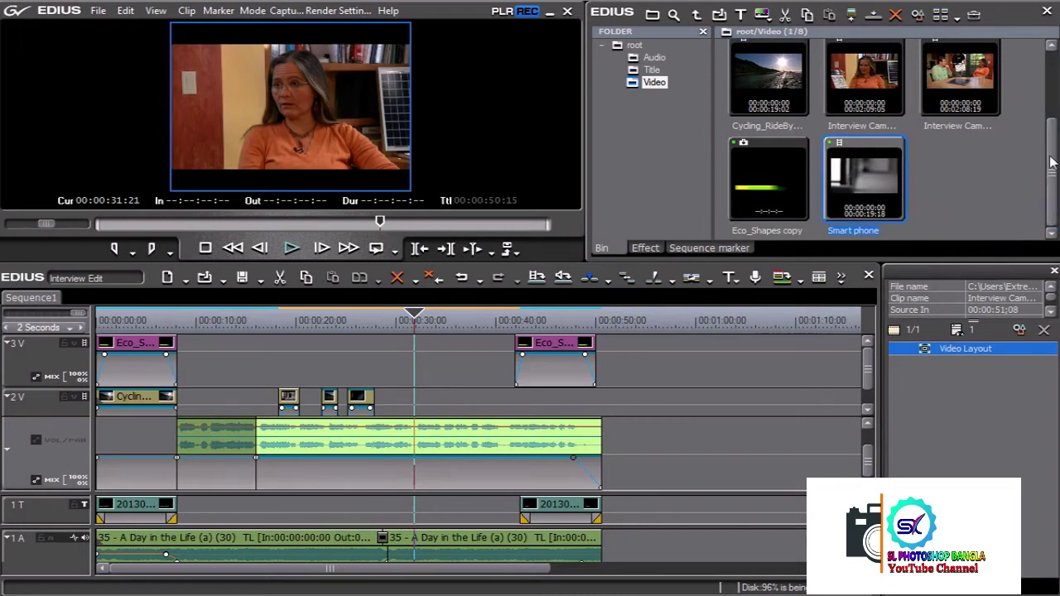
{"action": "left_click_drag", "start_coordinate": [1051, 162], "coordinate": [1051, 163]}
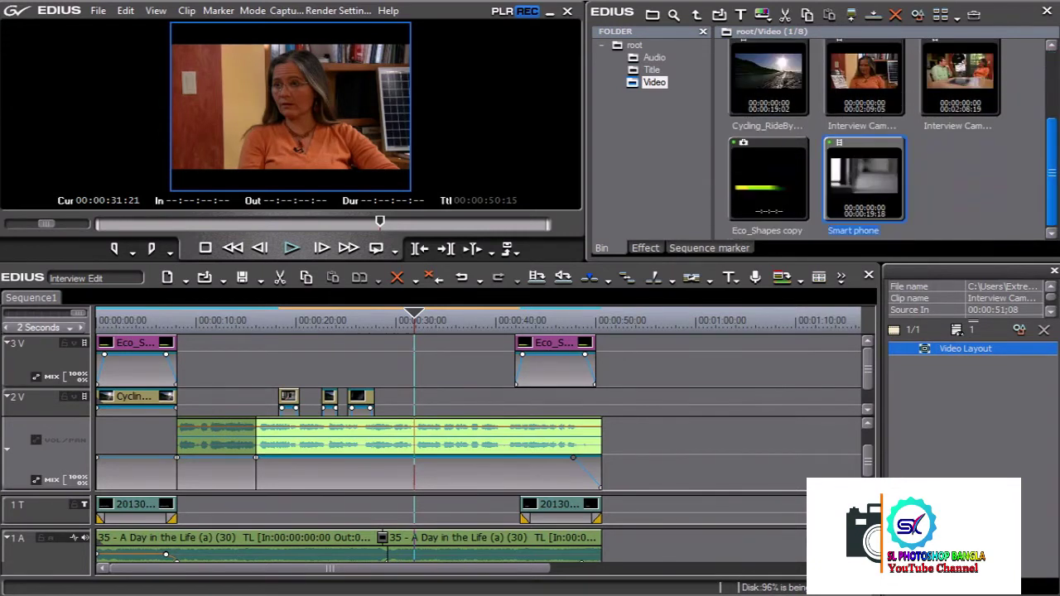
{"action": "double_click", "coordinate": [860, 189]}
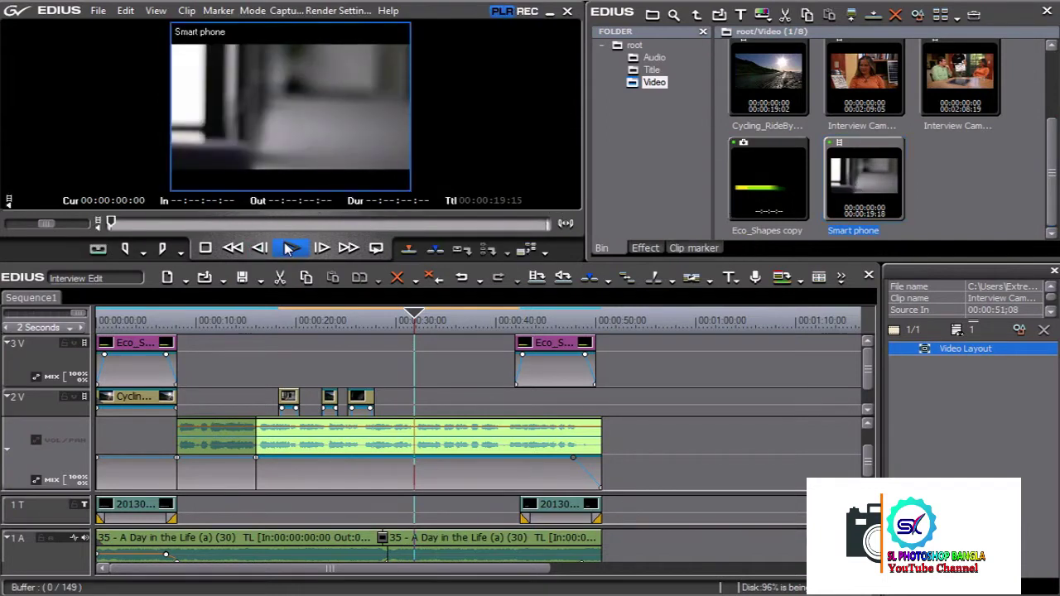
{"action": "left_click_drag", "start_coordinate": [193, 222], "coordinate": [292, 224]}
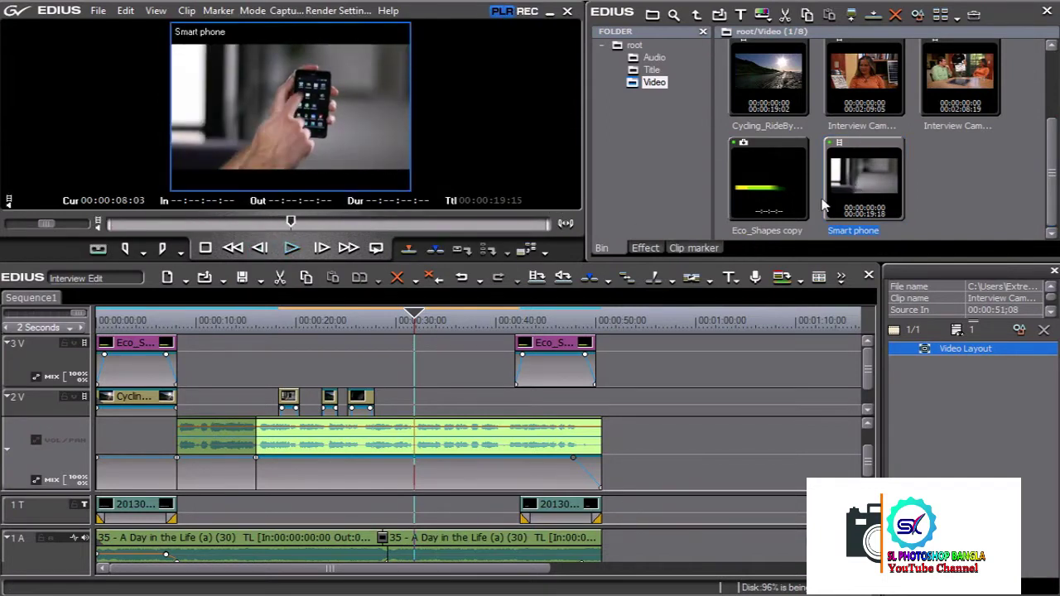
{"action": "scroll", "coordinate": [1026, 170], "scroll_direction": "up", "scroll_amount": 1}
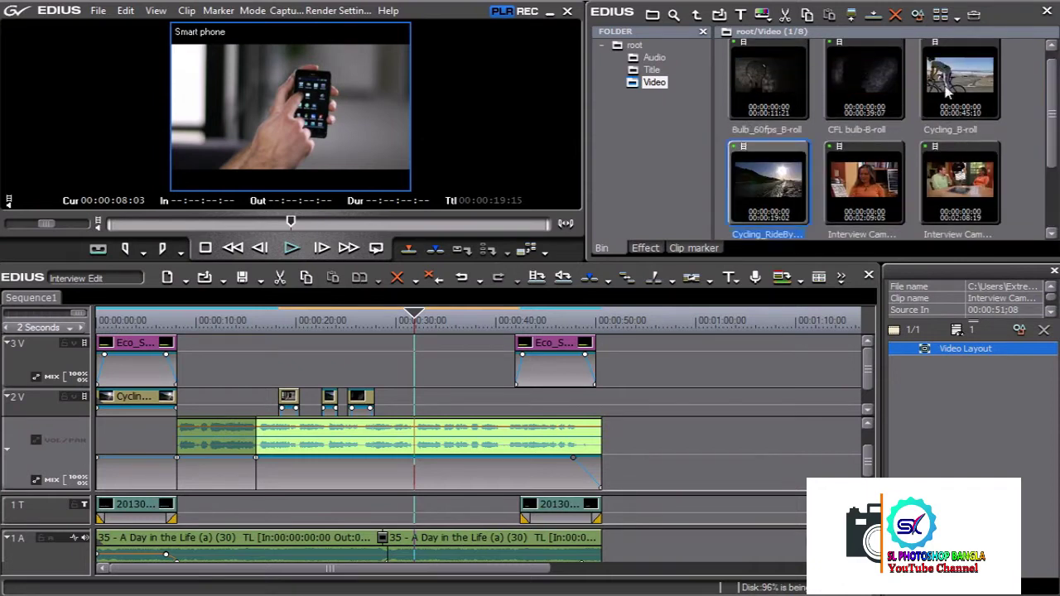
{"action": "left_click", "coordinate": [955, 94]}
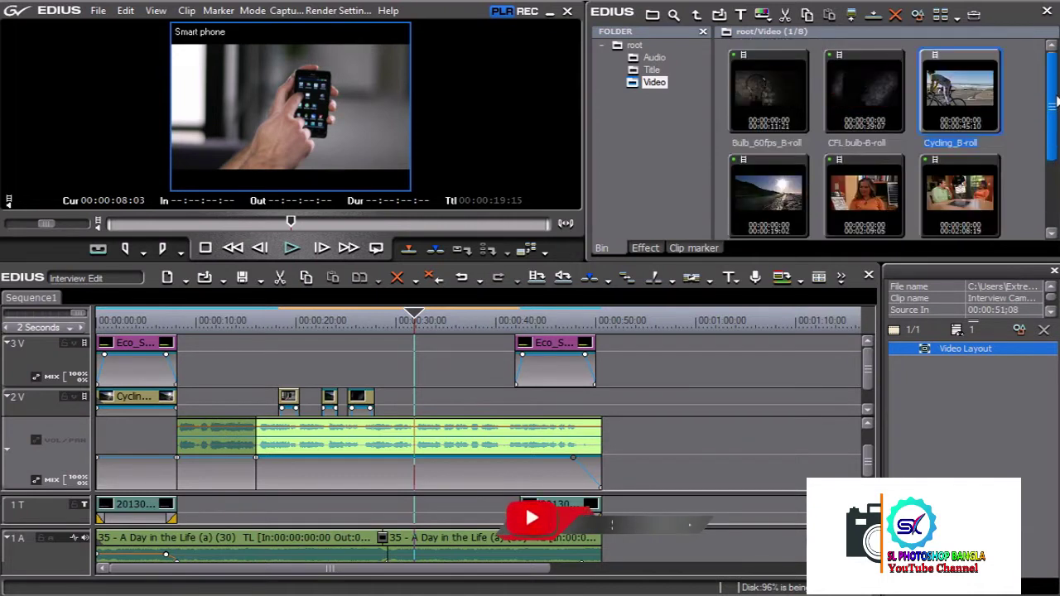
Step: Import the Cycling_RideBy_B-roll_2 clip into the bin and load it into the player
{"action": "scroll", "coordinate": [1034, 148], "scroll_direction": "down", "scroll_amount": 2}
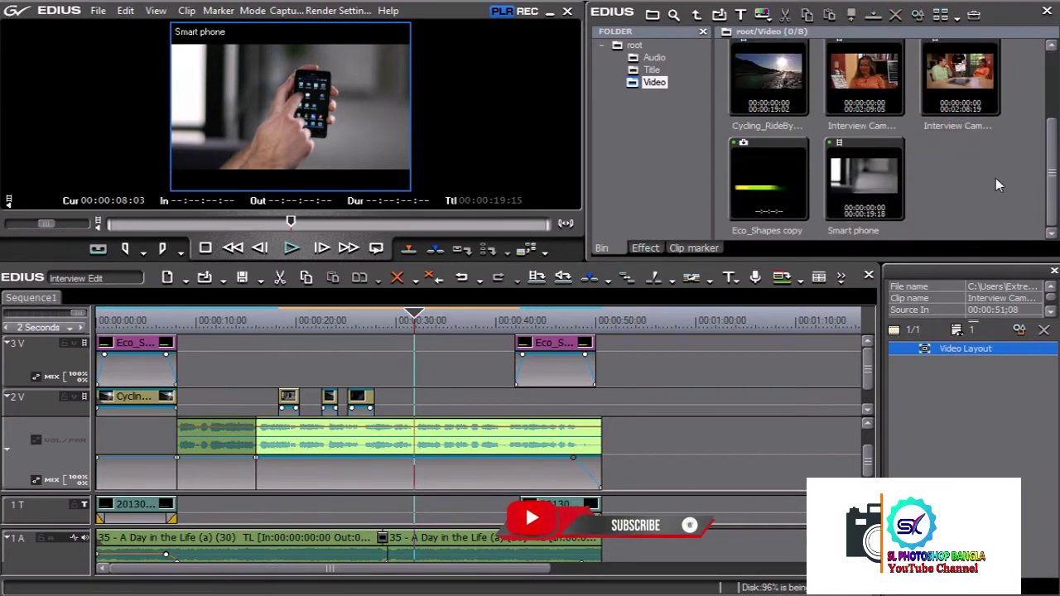
{"action": "double_click", "coordinate": [995, 178]}
{"action": "scroll", "coordinate": [846, 202], "scroll_direction": "down", "scroll_amount": 3}
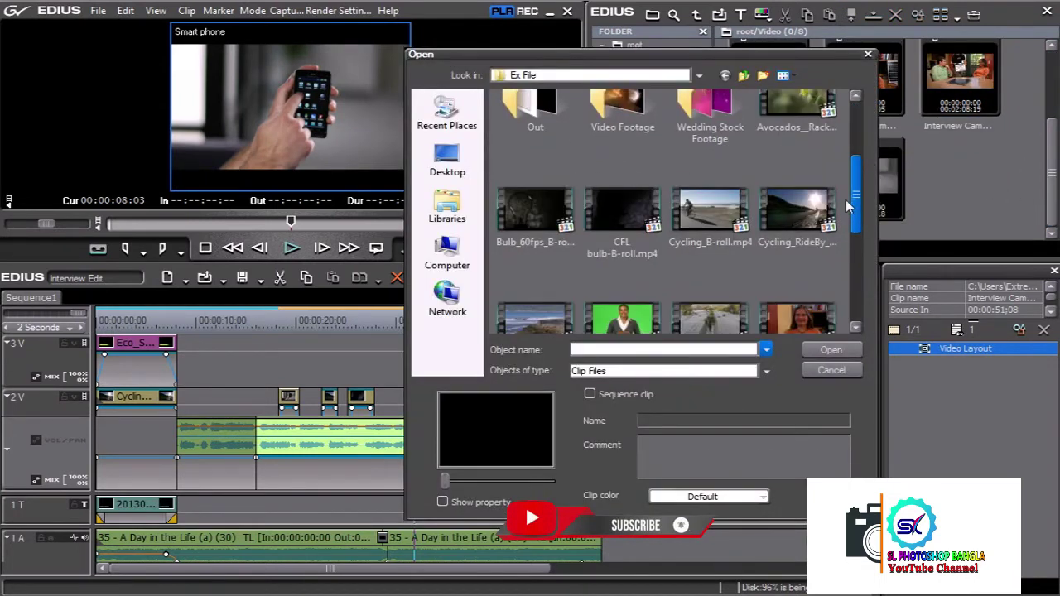
{"action": "scroll", "coordinate": [667, 236], "scroll_direction": "down", "scroll_amount": 3}
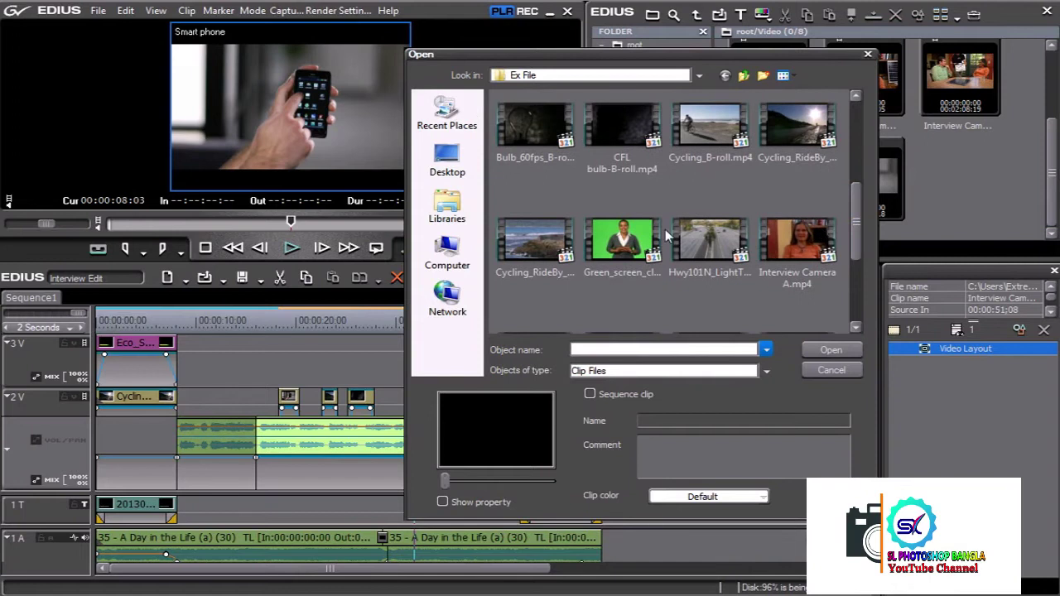
{"action": "double_click", "coordinate": [548, 234]}
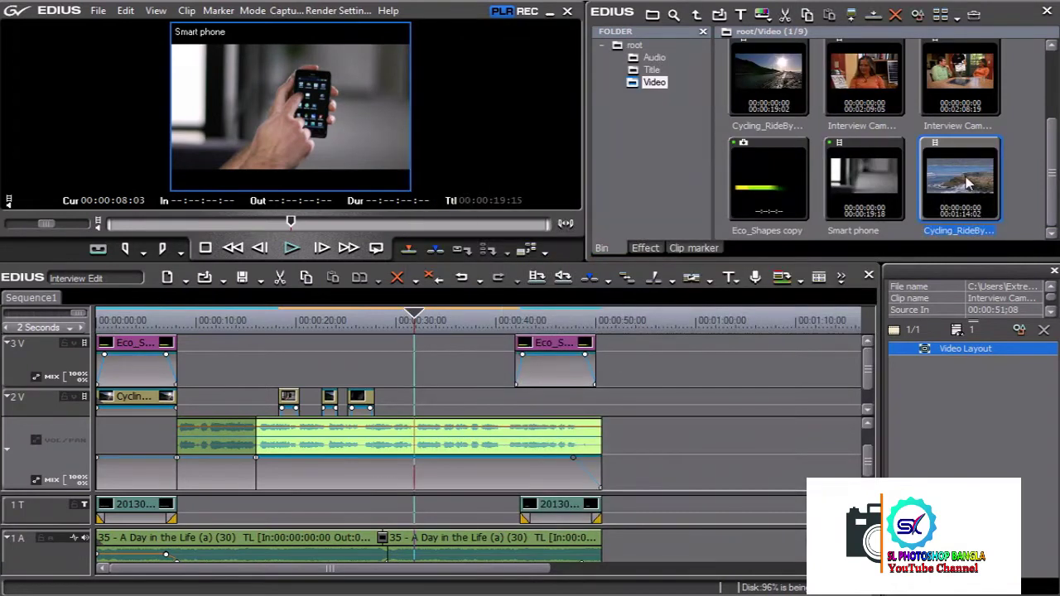
{"action": "double_click", "coordinate": [962, 192]}
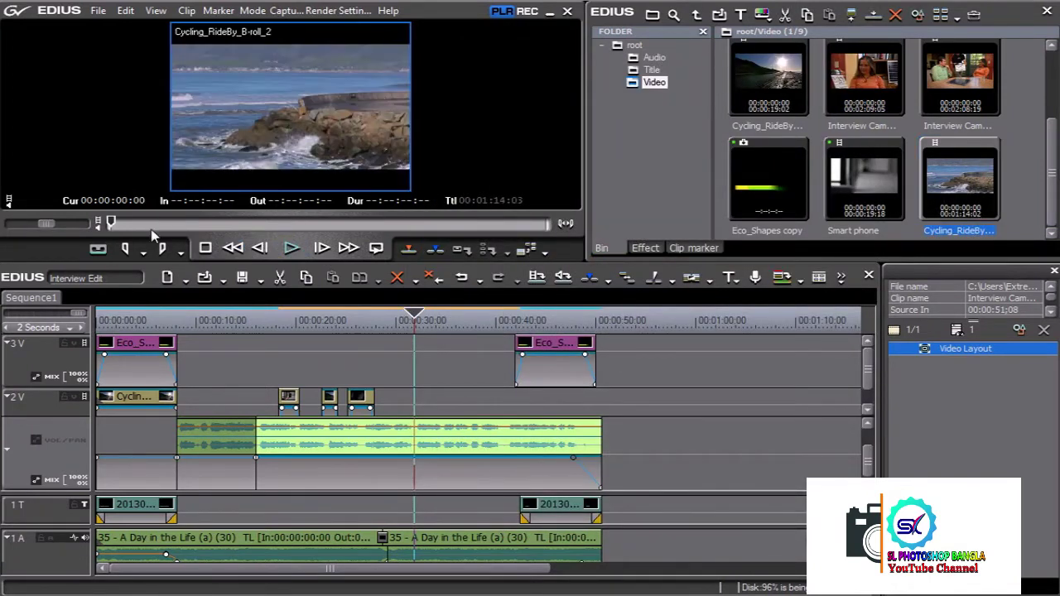
Step: Mark the clip's Out point at 00:00:04:21 and place it on track 2V near 00:00:30
{"action": "left_click_drag", "start_coordinate": [114, 224], "coordinate": [189, 222]}
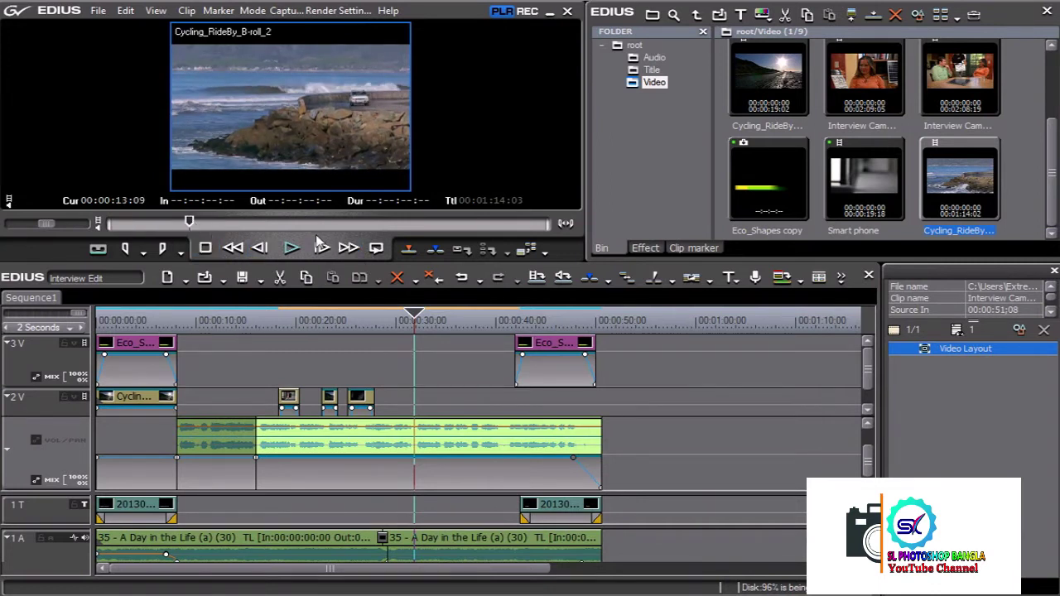
{"action": "key", "text": "o"}
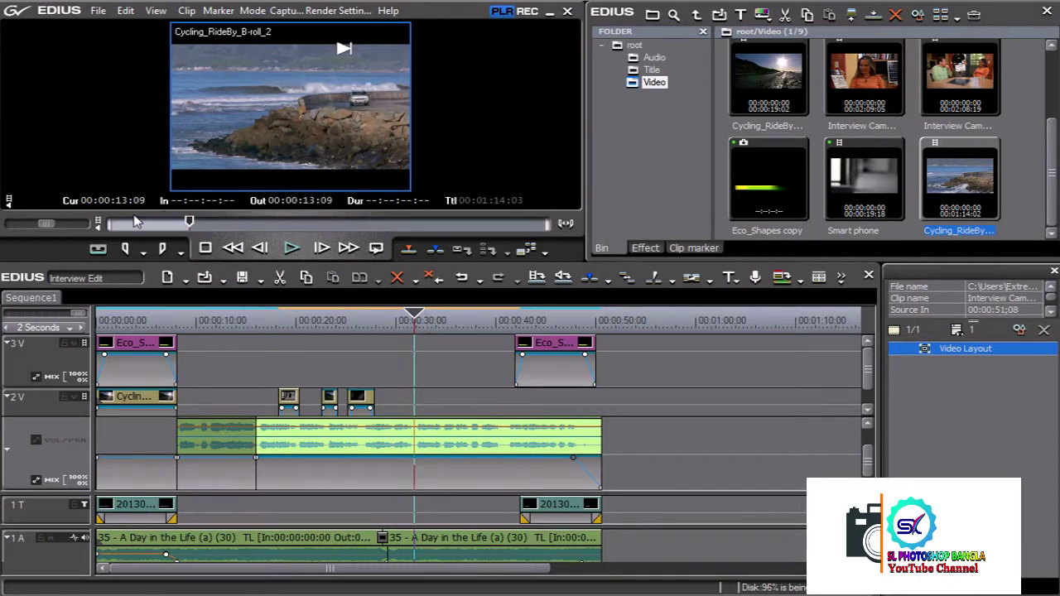
{"action": "mouse_move", "coordinate": [199, 223]}
{"action": "left_mouse_down"}
{"action": "mouse_move", "coordinate": [96, 230]}
{"action": "mouse_move", "coordinate": [123, 232]}
{"action": "left_mouse_up"}
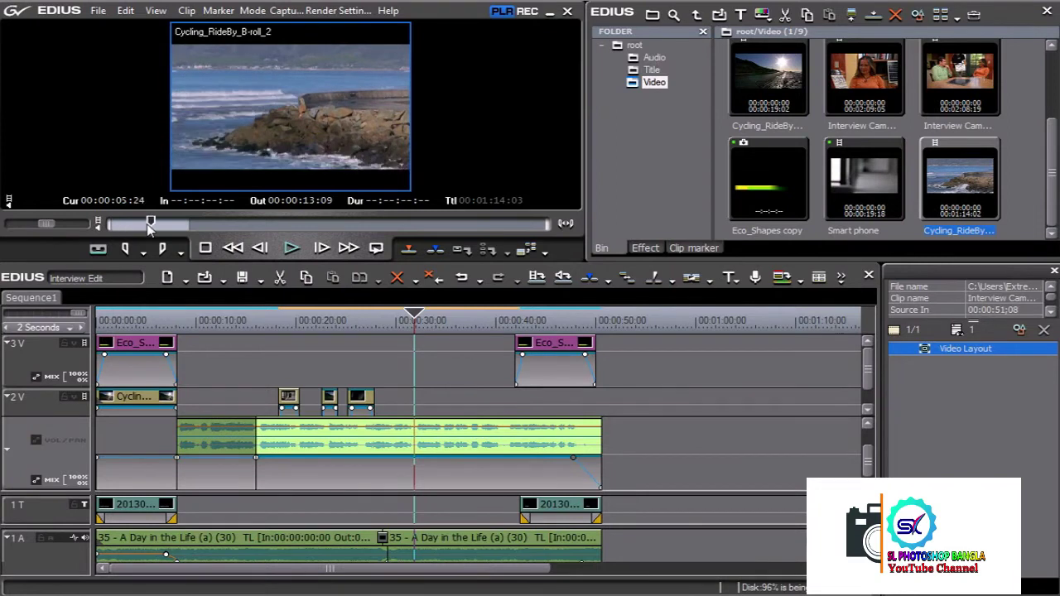
{"action": "mouse_move", "coordinate": [123, 231]}
{"action": "left_mouse_down"}
{"action": "mouse_move", "coordinate": [105, 234]}
{"action": "mouse_move", "coordinate": [141, 224]}
{"action": "left_mouse_up"}
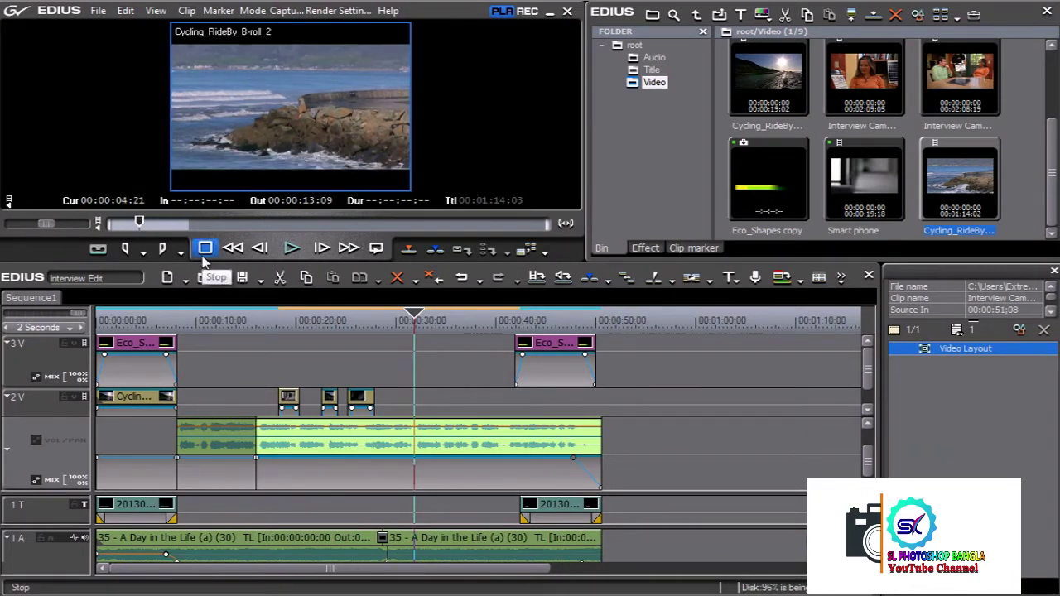
{"action": "left_click_drag", "start_coordinate": [284, 101], "coordinate": [412, 405]}
Step: Set the cycling clip on 2V to 200% speed and play it back
{"action": "right_click", "coordinate": [431, 399]}
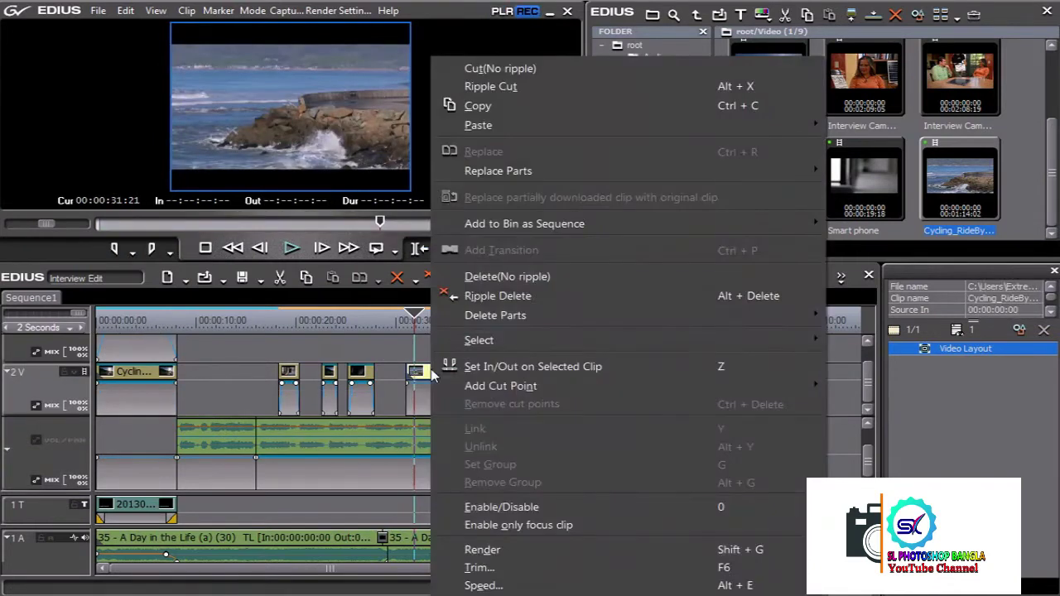
{"action": "left_click", "coordinate": [525, 587]}
{"action": "type", "text": "200"}
{"action": "key", "text": "Return"}
{"action": "key", "text": "Page_Up"}
{"action": "key", "text": "space"}
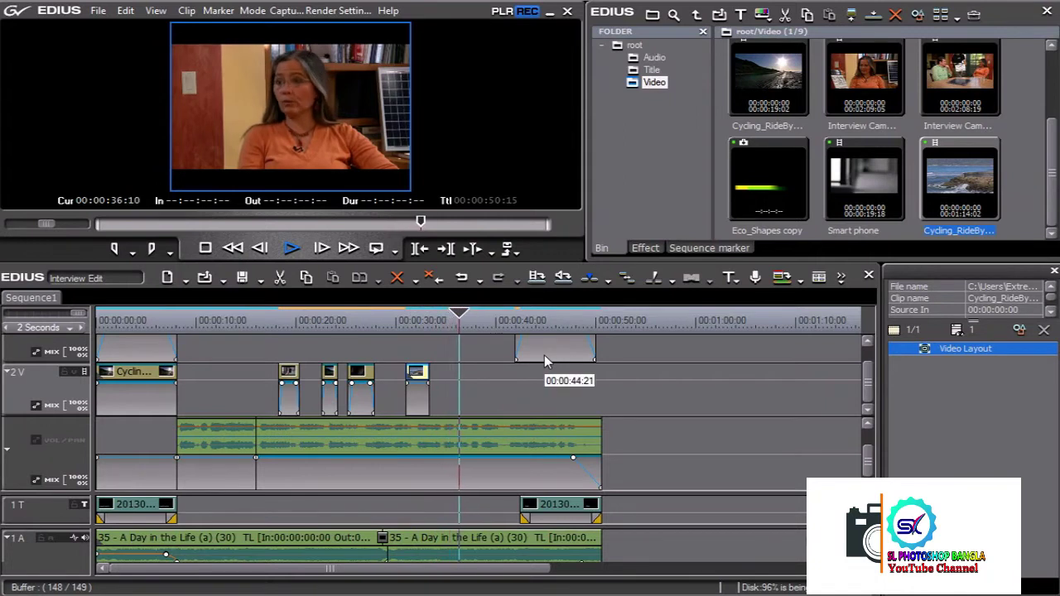
Step: Bring up the Open dialog on the Ex File folder to add another clip
{"action": "left_click", "coordinate": [1017, 162]}
{"action": "double_click", "coordinate": [1017, 161]}
{"action": "mouse_move", "coordinate": [862, 160]}
{"action": "left_mouse_down"}
{"action": "mouse_move", "coordinate": [860, 287]}
{"action": "mouse_move", "coordinate": [868, 187]}
{"action": "left_mouse_up"}
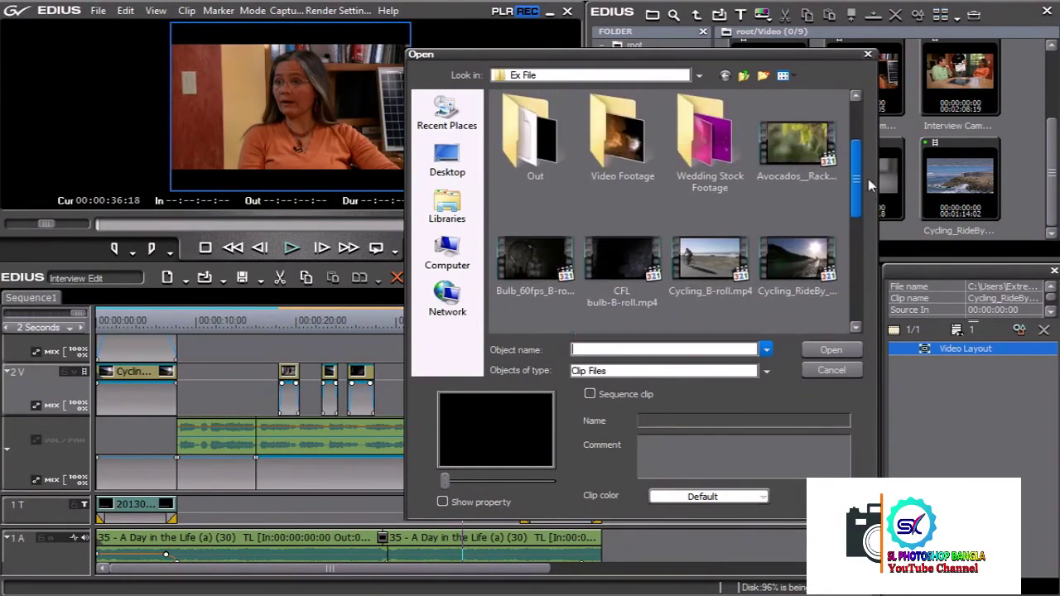
Step: Import the Avocados__Rack_b_roll clip, load it in the player, and set its In point at 00:00:03:21
{"action": "double_click", "coordinate": [800, 145]}
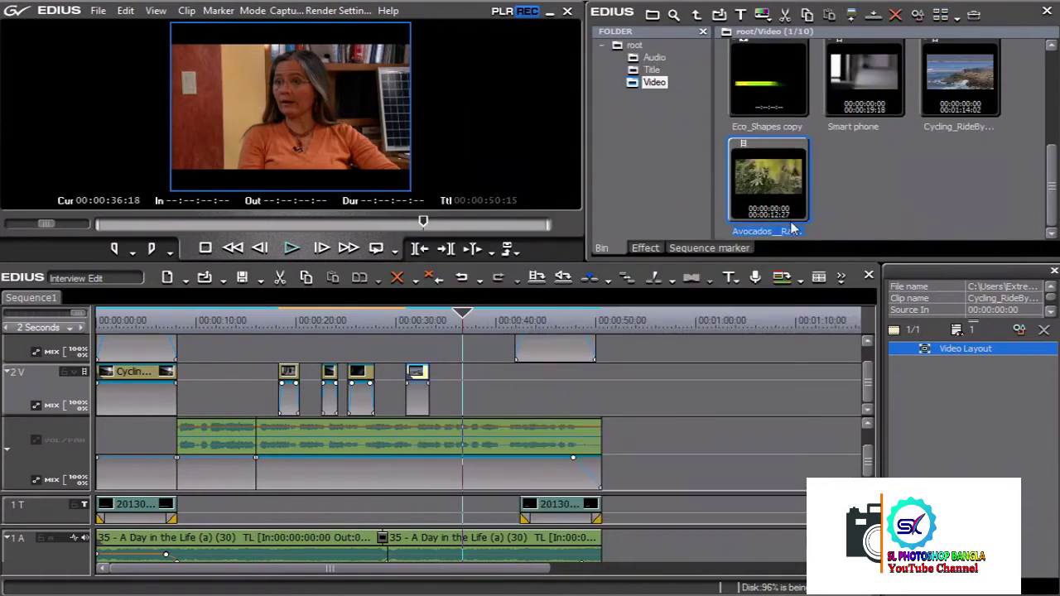
{"action": "double_click", "coordinate": [761, 170]}
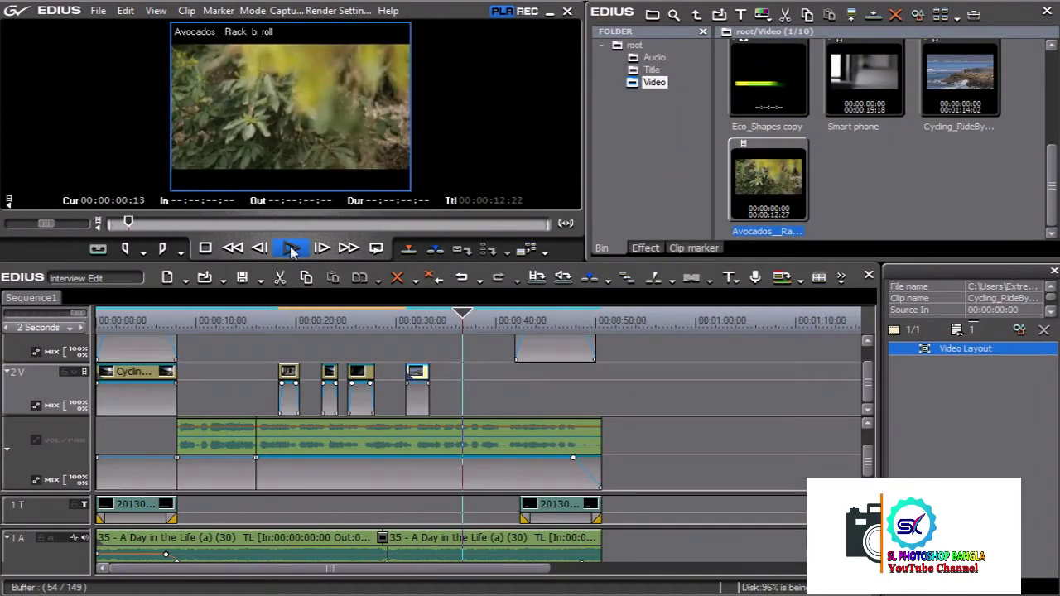
{"action": "mouse_move", "coordinate": [149, 224]}
{"action": "left_mouse_down"}
{"action": "mouse_move", "coordinate": [314, 224]}
{"action": "mouse_move", "coordinate": [242, 225]}
{"action": "left_mouse_up"}
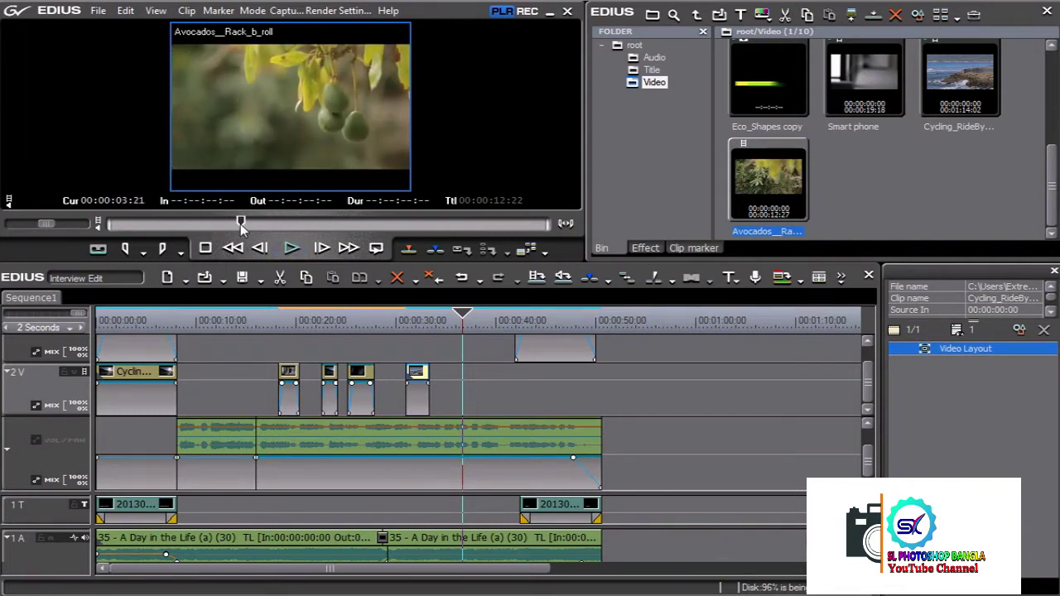
{"action": "key", "text": "i"}
{"action": "key", "text": "space"}
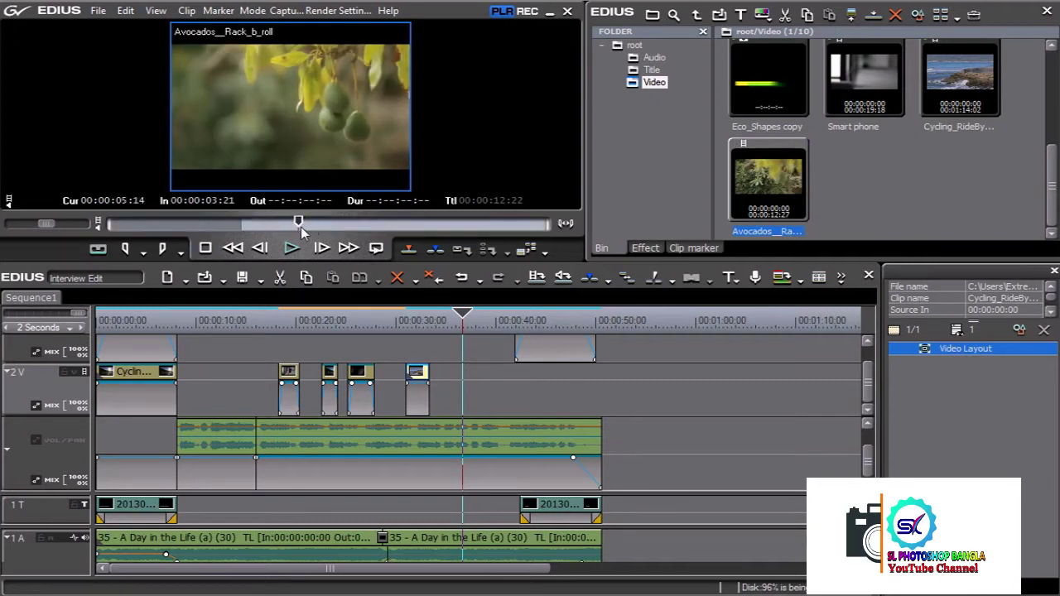
Step: Set the Avocados Out point at 00:00:05:16, place it on 2V, and speed it to 300%
{"action": "key", "text": "o"}
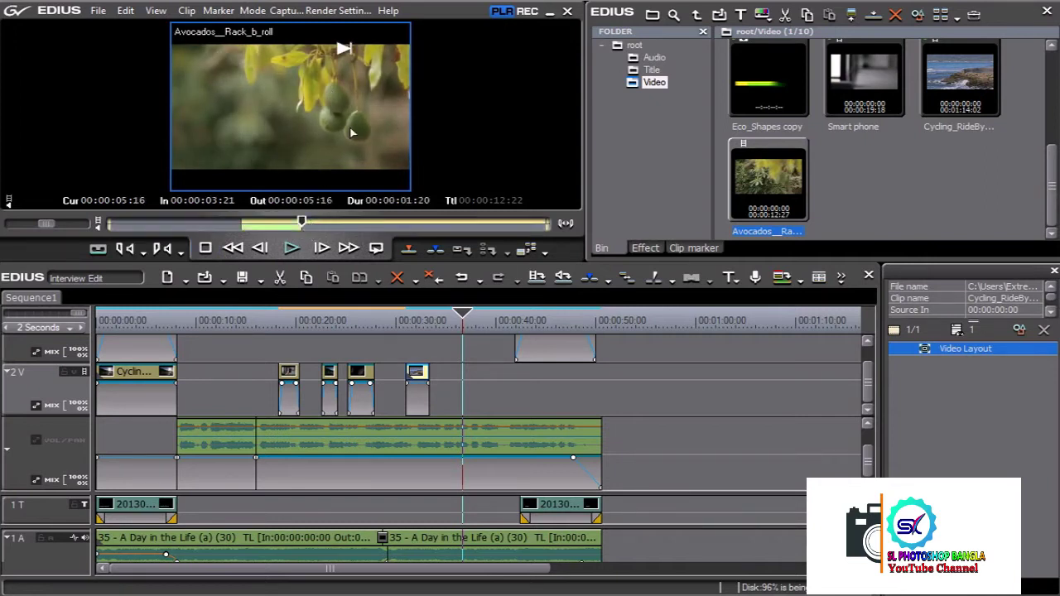
{"action": "left_click_drag", "start_coordinate": [352, 132], "coordinate": [505, 374]}
{"action": "right_click", "coordinate": [501, 379]}
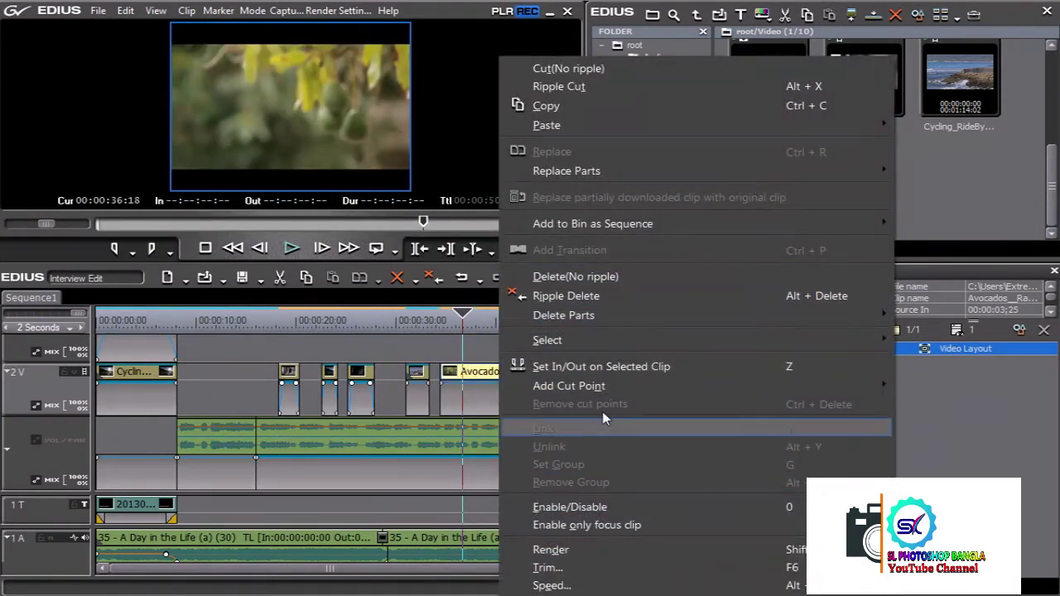
{"action": "left_click", "coordinate": [593, 585]}
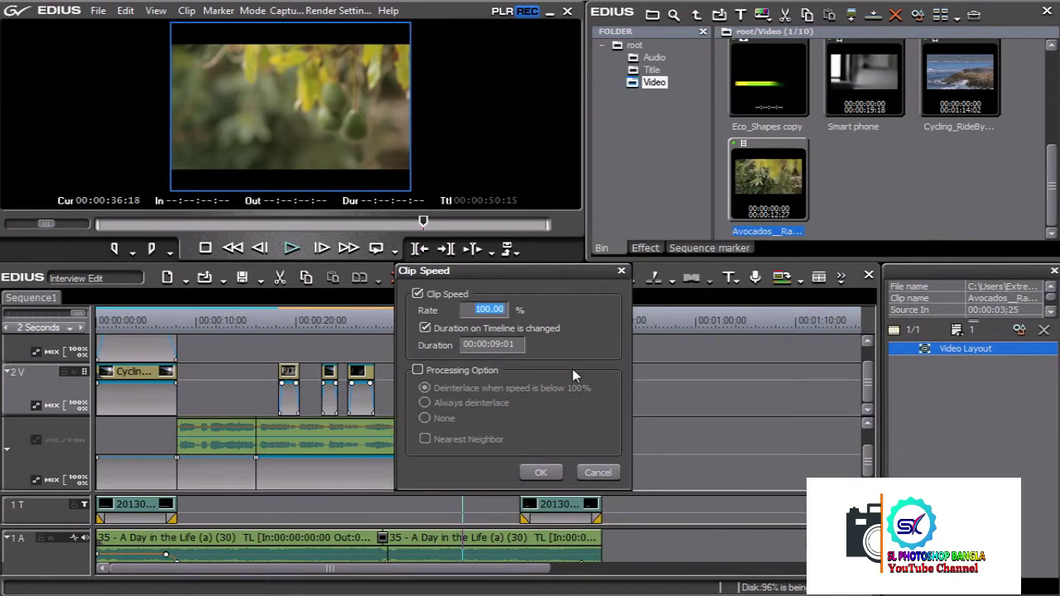
{"action": "type", "text": "300"}
{"action": "key", "text": "Return"}
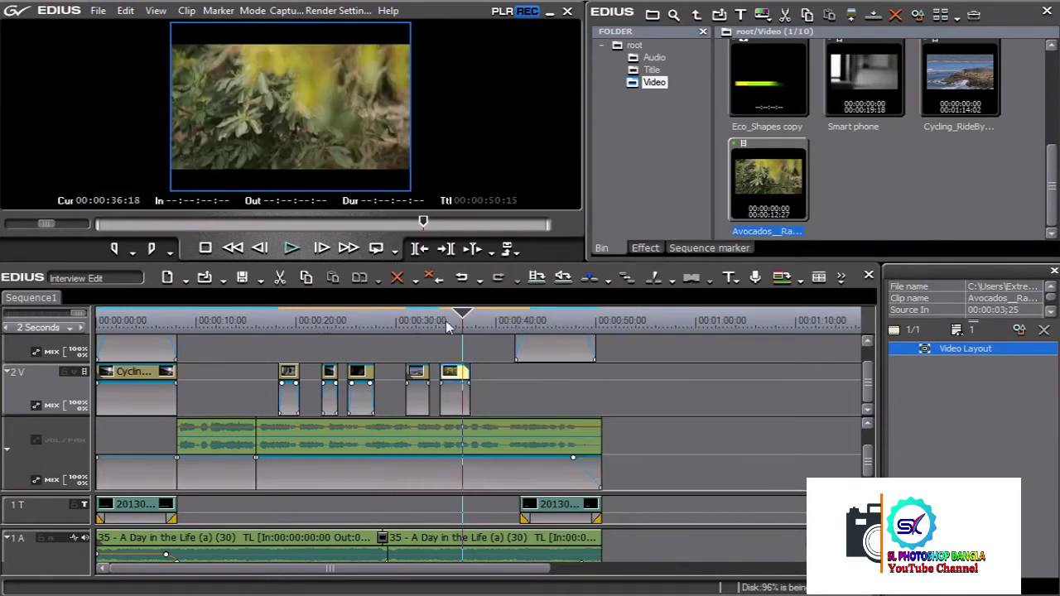
Step: Play back the sped-up Avocados section from about 00:00:33 twice
{"action": "left_click", "coordinate": [428, 320]}
{"action": "key", "text": "space"}
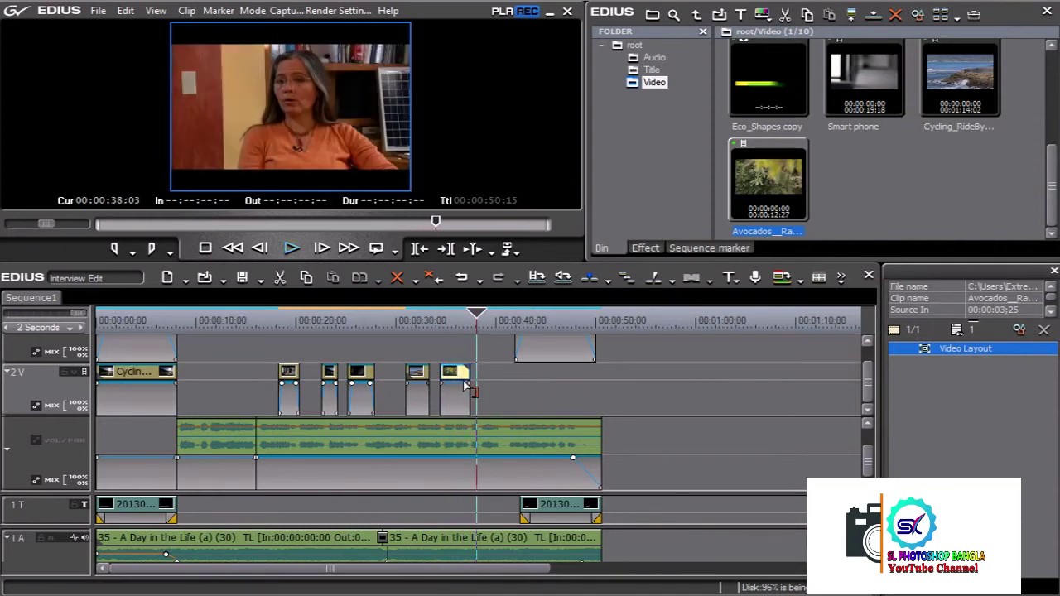
{"action": "left_click", "coordinate": [425, 321]}
{"action": "key", "text": "space"}
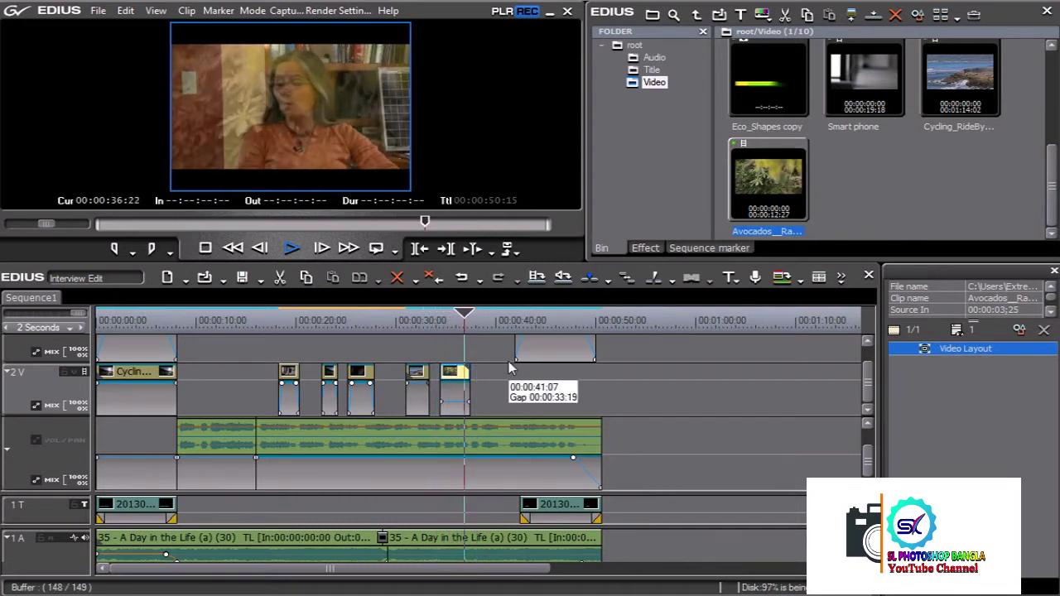
{"action": "key", "text": "space"}
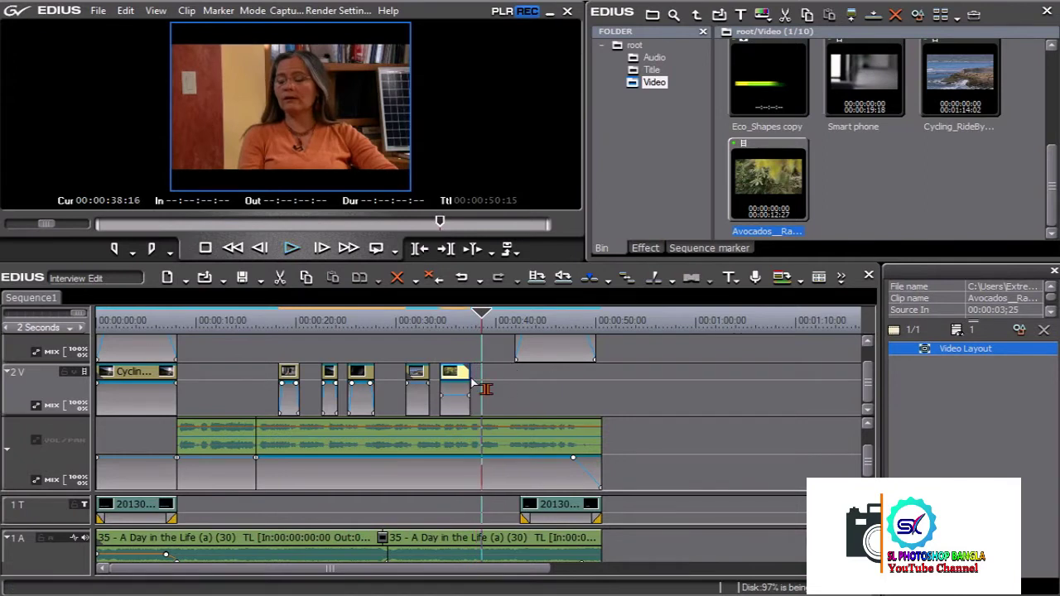
Step: Drag the Avocados clip's mix keyframes on 2V into a fade in and fade out, then preview
{"action": "scroll", "coordinate": [525, 395], "scroll_direction": "down", "scroll_amount": 3}
{"action": "scroll", "coordinate": [525, 394], "scroll_direction": "up", "scroll_amount": 5}
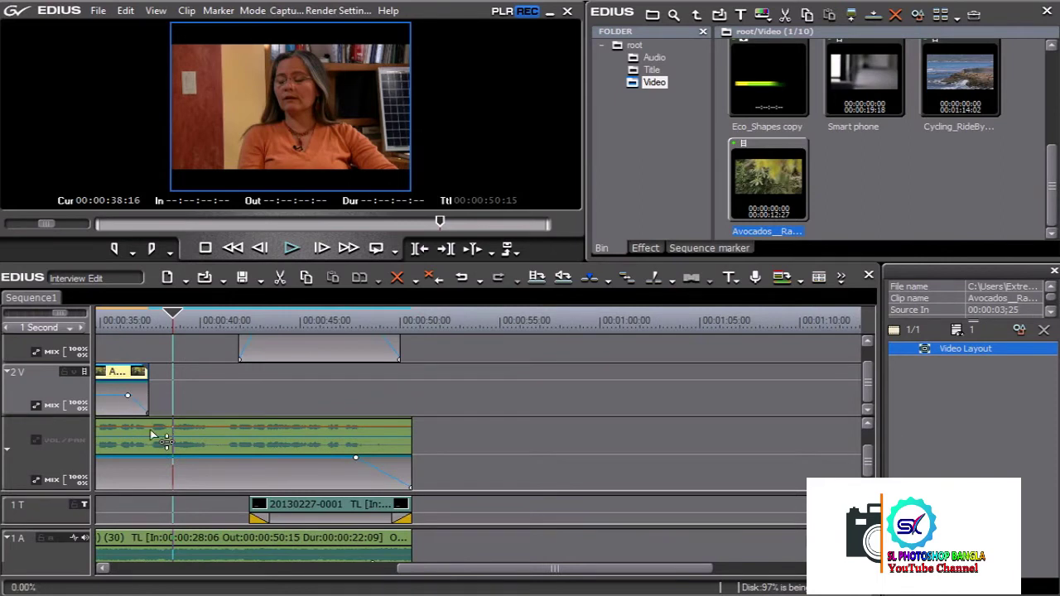
{"action": "left_click_drag", "start_coordinate": [460, 569], "coordinate": [336, 570]}
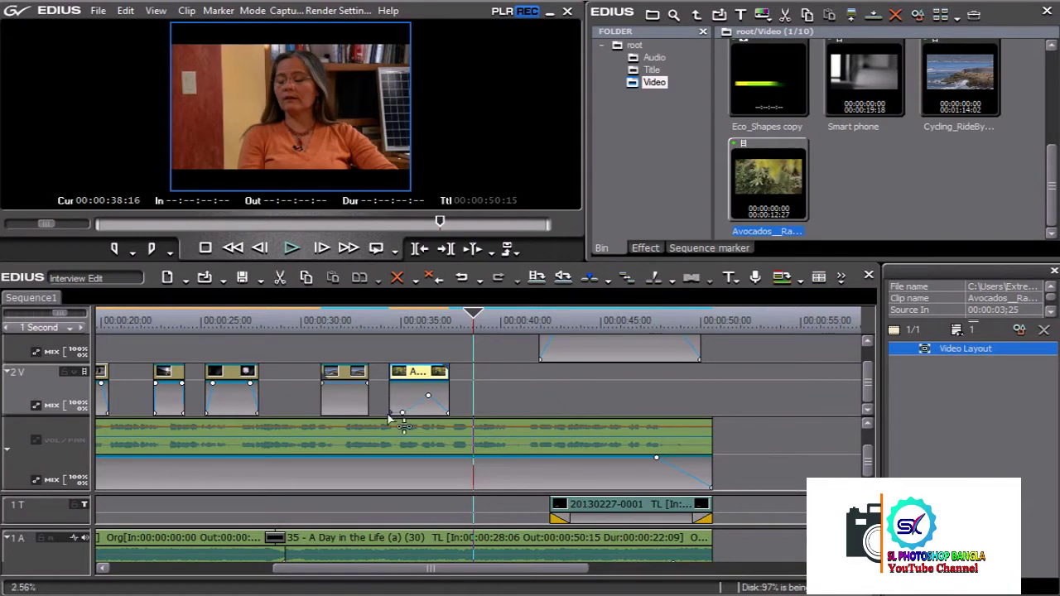
{"action": "left_click_drag", "start_coordinate": [402, 412], "coordinate": [402, 395]}
{"action": "left_click", "coordinate": [392, 414]}
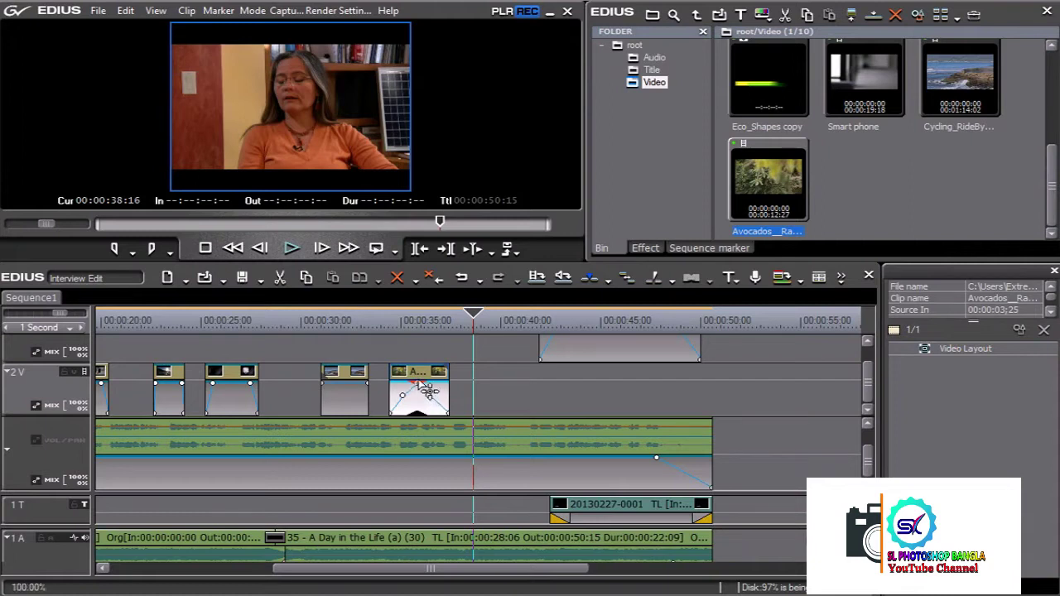
{"action": "key", "text": "space"}
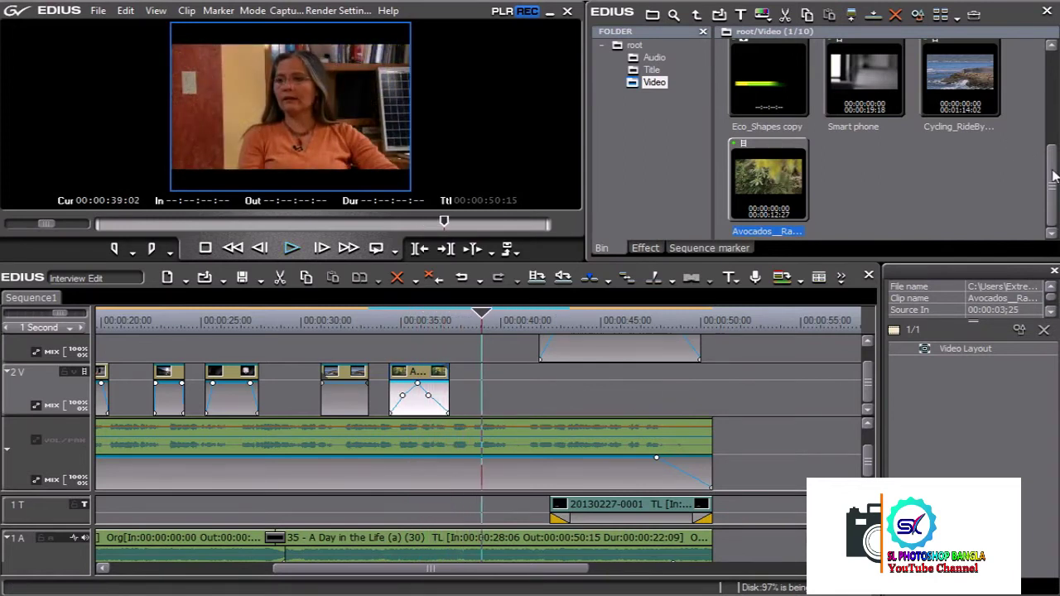
{"action": "scroll", "coordinate": [1053, 176], "scroll_direction": "up", "scroll_amount": 3}
{"action": "scroll", "coordinate": [1053, 175], "scroll_direction": "down", "scroll_amount": 3}
Step: Import Hwy101N_LightTraffic_speed.mp4 into the bin and preview it to 00:00:02:09 in the player
{"action": "left_click", "coordinate": [967, 205]}
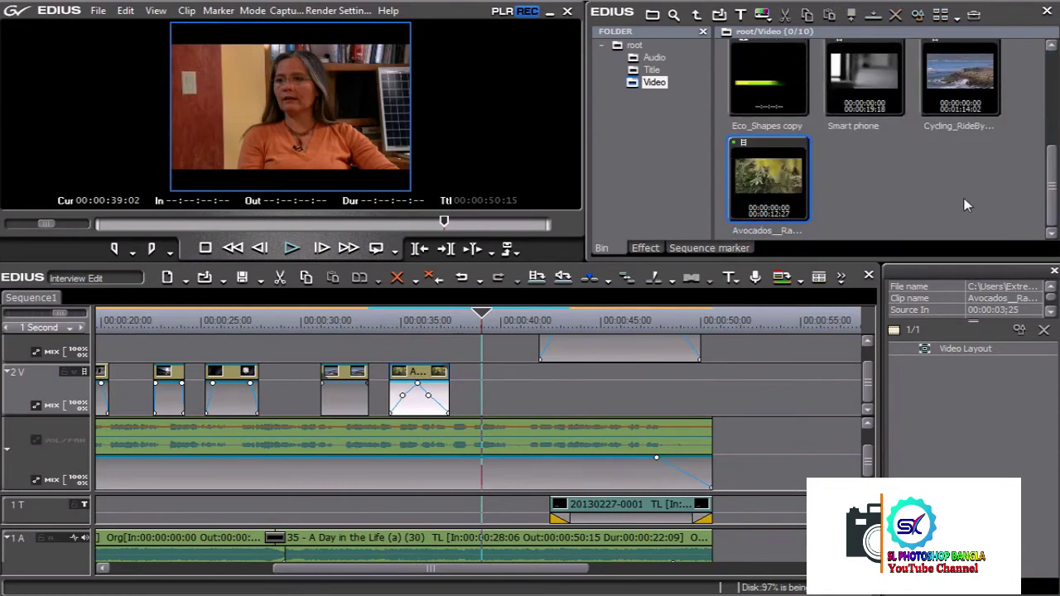
{"action": "double_click", "coordinate": [967, 205]}
{"action": "left_click_drag", "start_coordinate": [855, 157], "coordinate": [849, 309]}
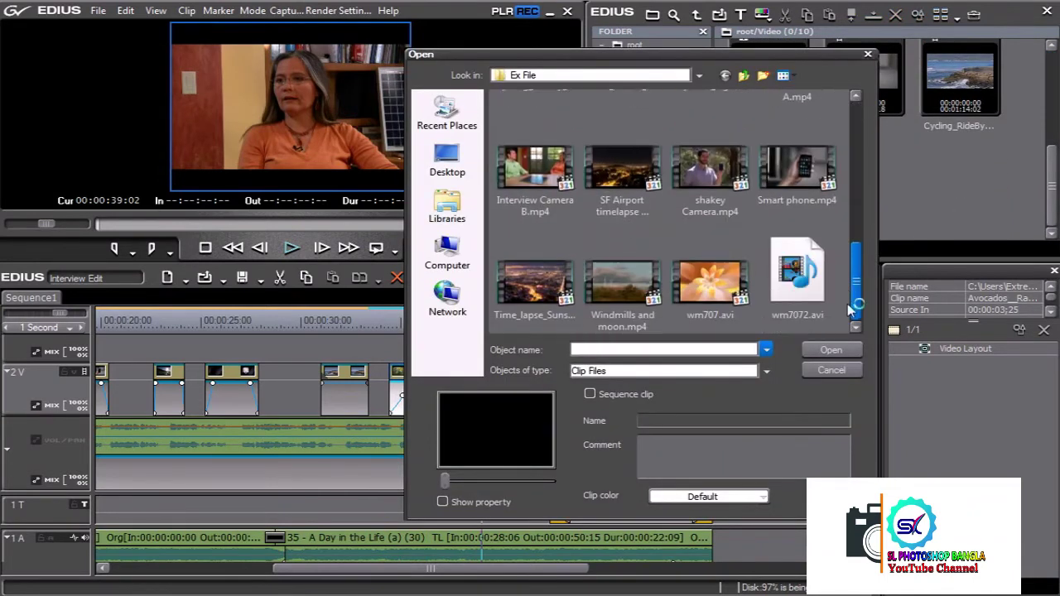
{"action": "left_click", "coordinate": [526, 287]}
{"action": "mouse_move", "coordinate": [859, 295]}
{"action": "left_mouse_down"}
{"action": "mouse_move", "coordinate": [857, 221]}
{"action": "mouse_move", "coordinate": [858, 290]}
{"action": "mouse_move", "coordinate": [848, 249]}
{"action": "left_mouse_up"}
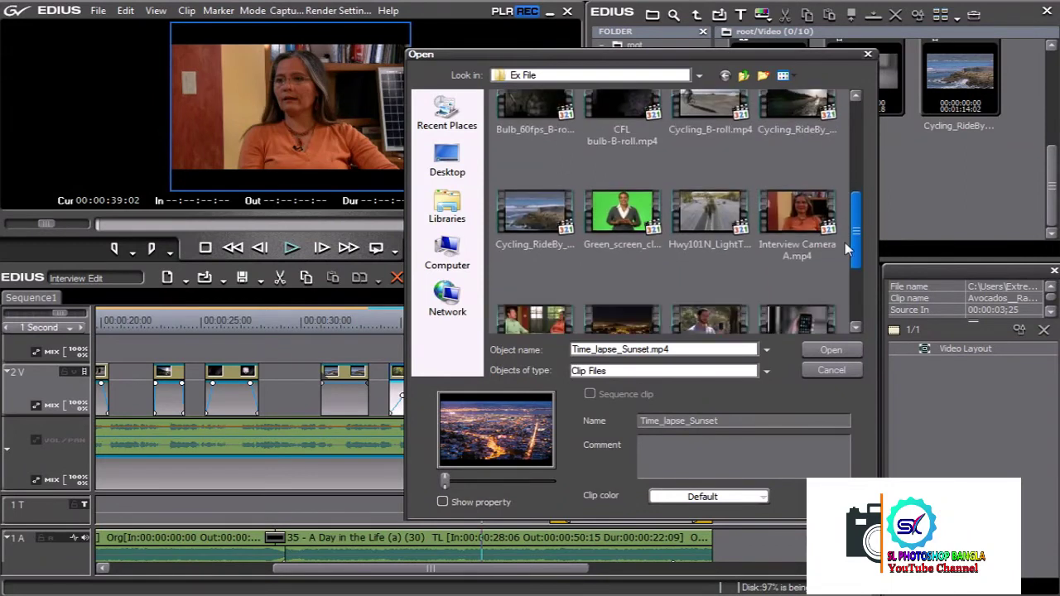
{"action": "left_click", "coordinate": [701, 249]}
{"action": "left_click", "coordinate": [830, 350]}
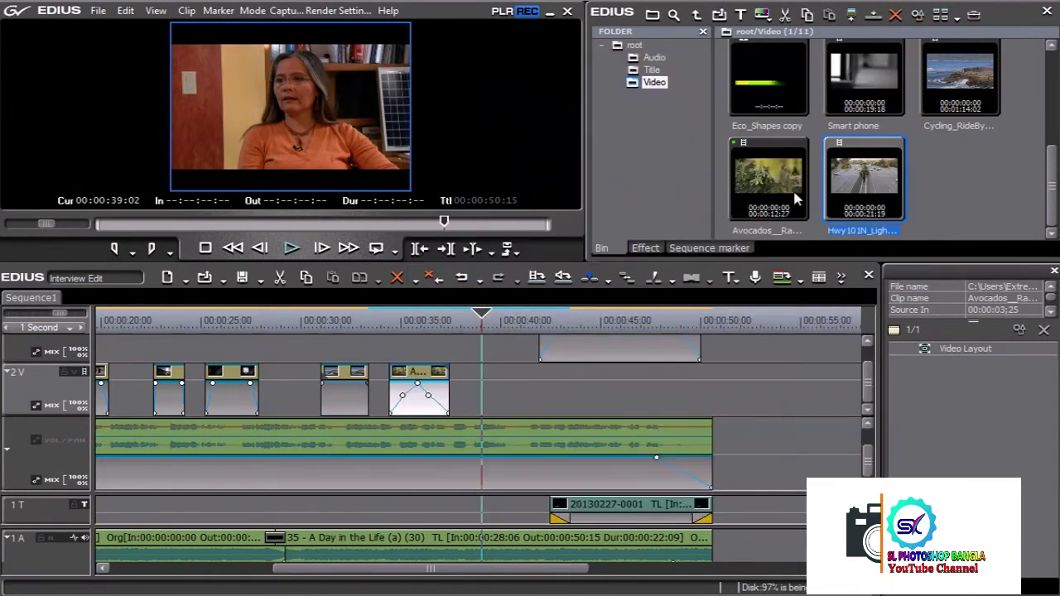
{"action": "double_click", "coordinate": [882, 171]}
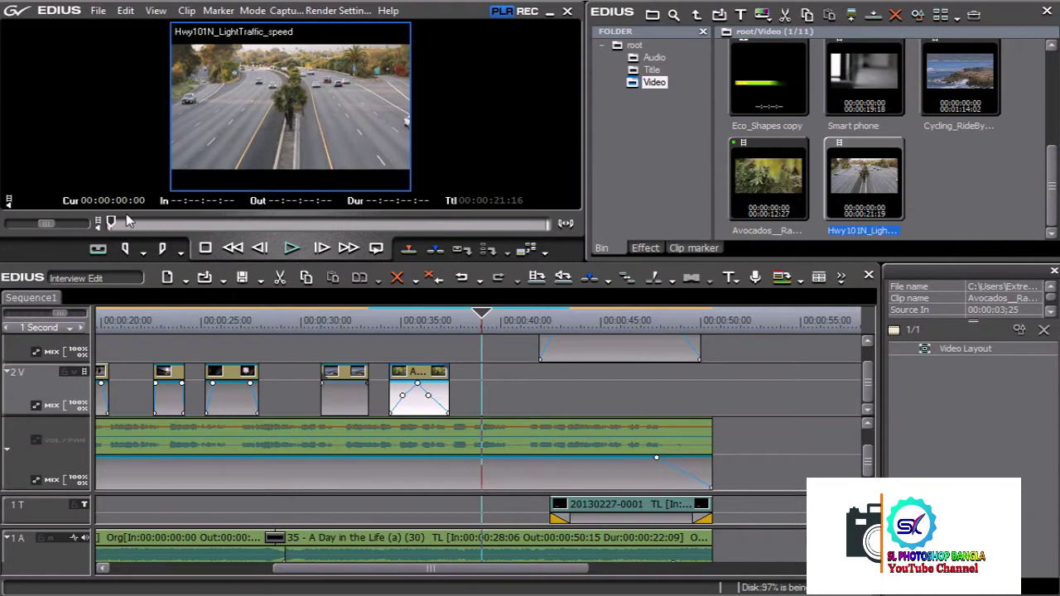
{"action": "left_click_drag", "start_coordinate": [128, 220], "coordinate": [158, 222]}
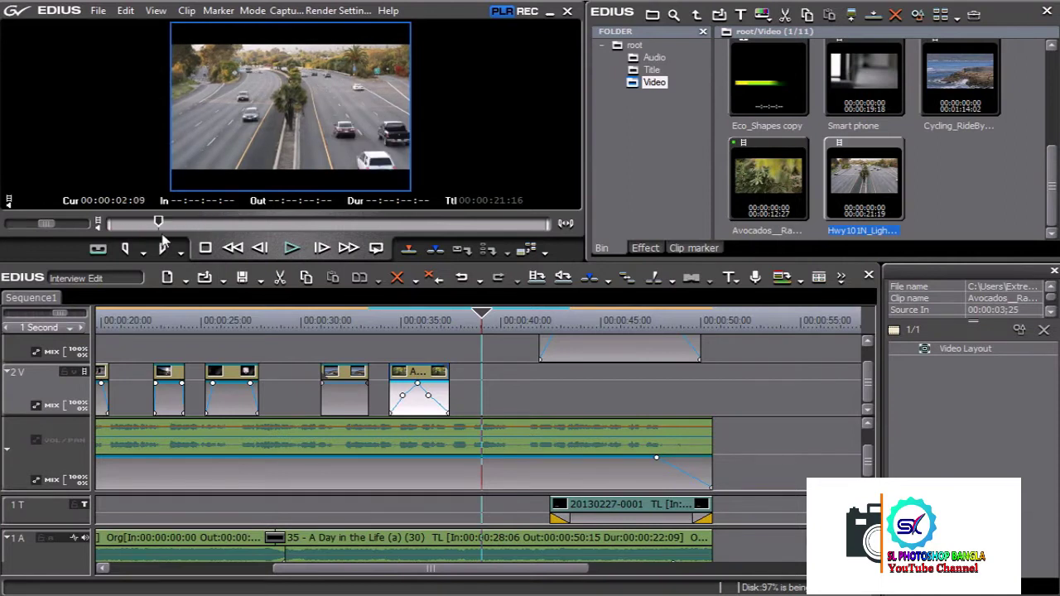
Step: Insert the highway clip's 00:00:02:09–00:00:15:14 range on 2V at 00:00:39, sped to 800%
{"action": "key", "text": "i"}
{"action": "mouse_move", "coordinate": [158, 222]}
{"action": "left_mouse_down"}
{"action": "mouse_move", "coordinate": [464, 222]}
{"action": "mouse_move", "coordinate": [422, 222]}
{"action": "left_mouse_up"}
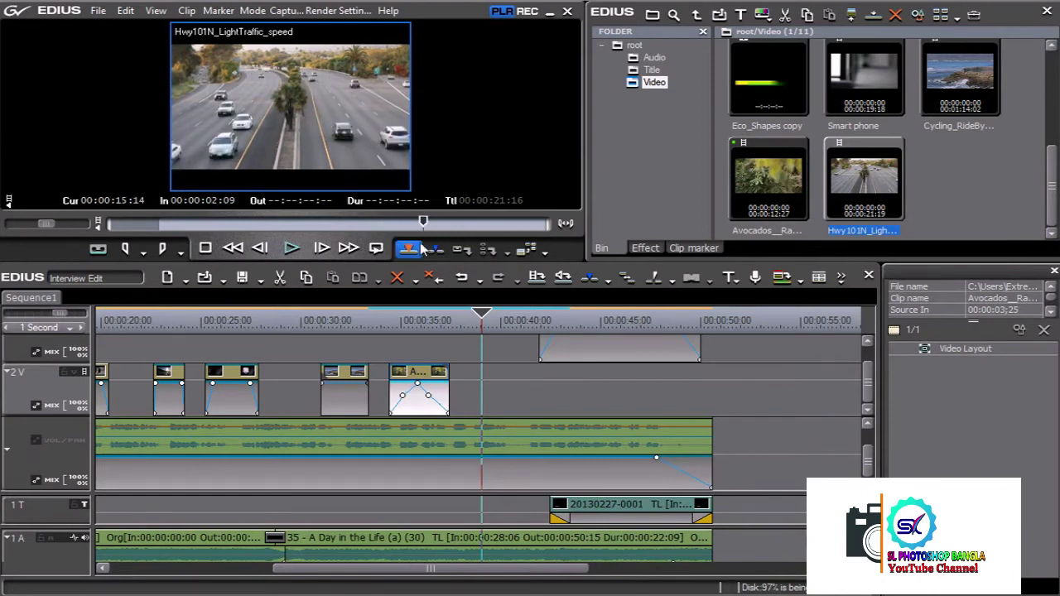
{"action": "left_click", "coordinate": [420, 248]}
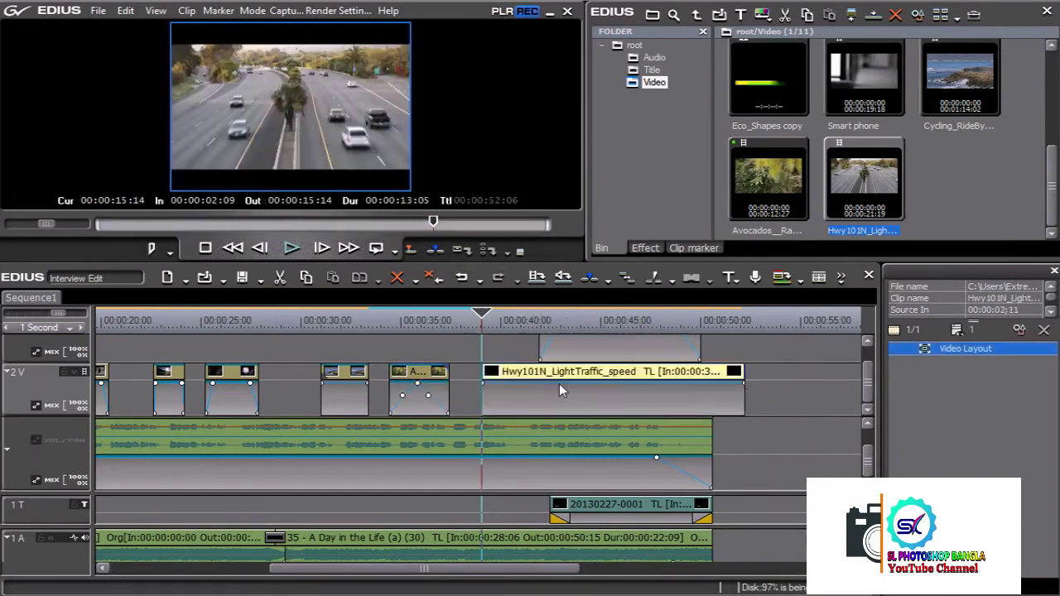
{"action": "right_click", "coordinate": [557, 383]}
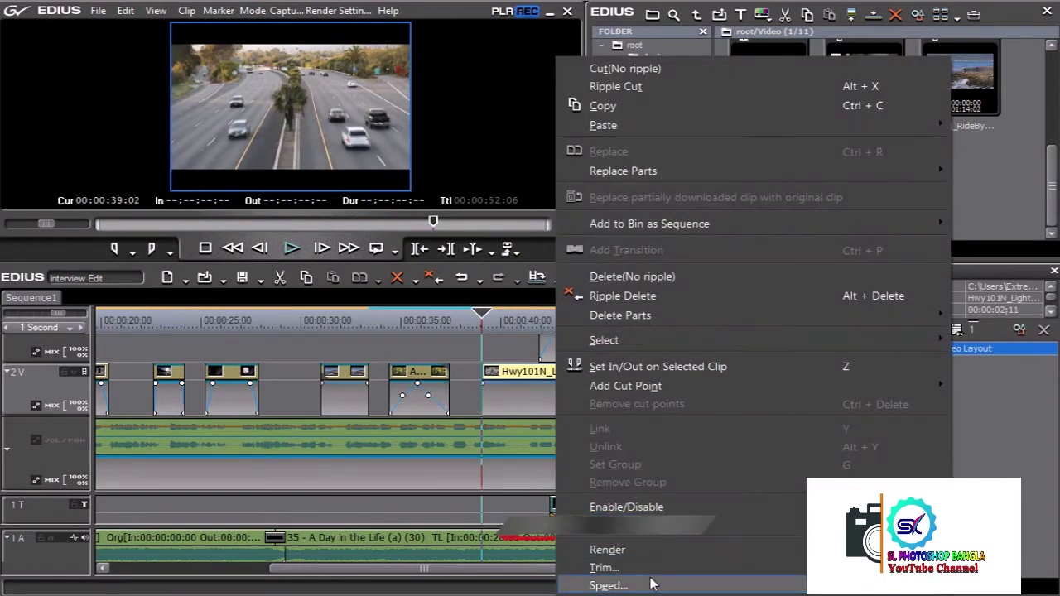
{"action": "left_click", "coordinate": [609, 584]}
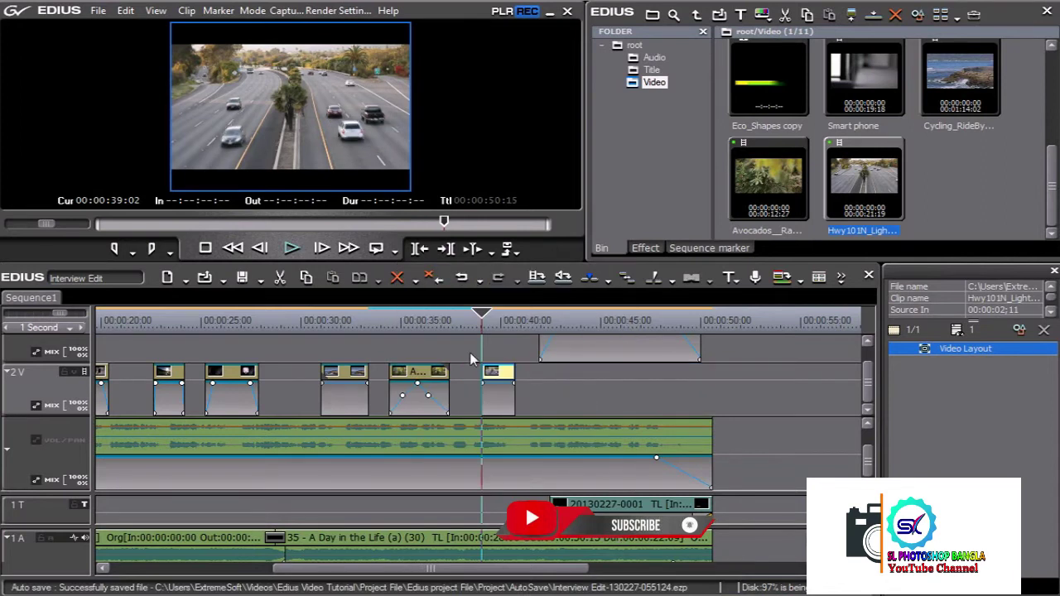
{"action": "key", "text": "space"}
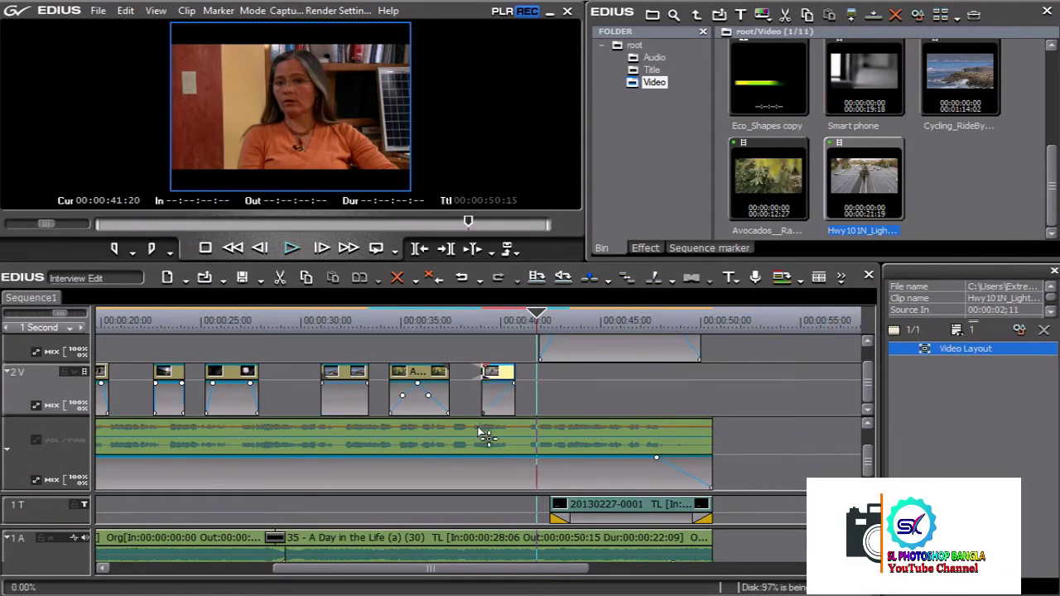
Step: Replay the sped-up highway section on track 2V
{"action": "key", "text": "Page_Up"}
{"action": "key", "text": "space"}
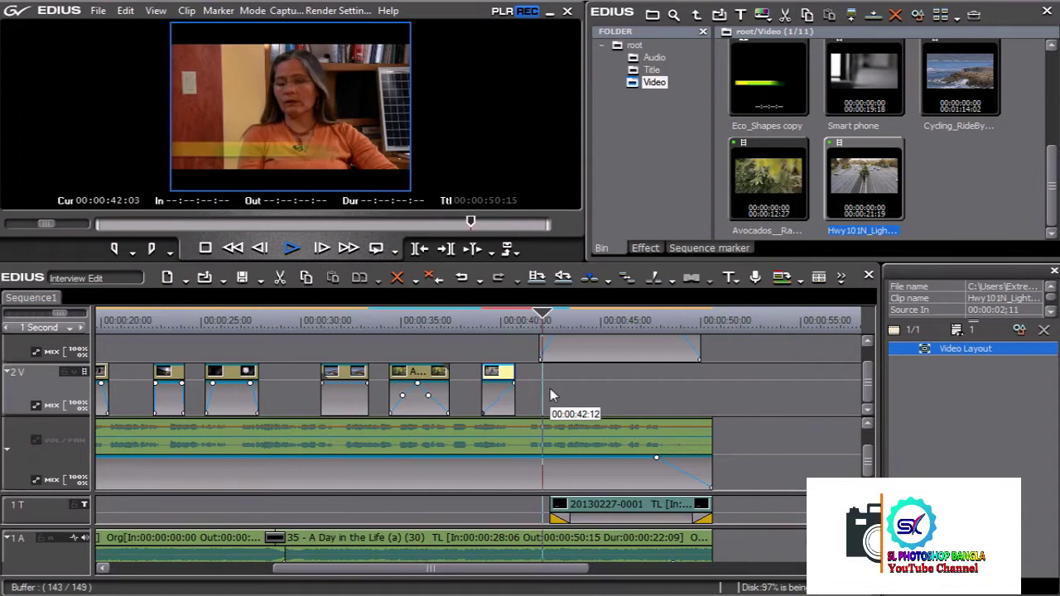
{"action": "key", "text": "Page_Up"}
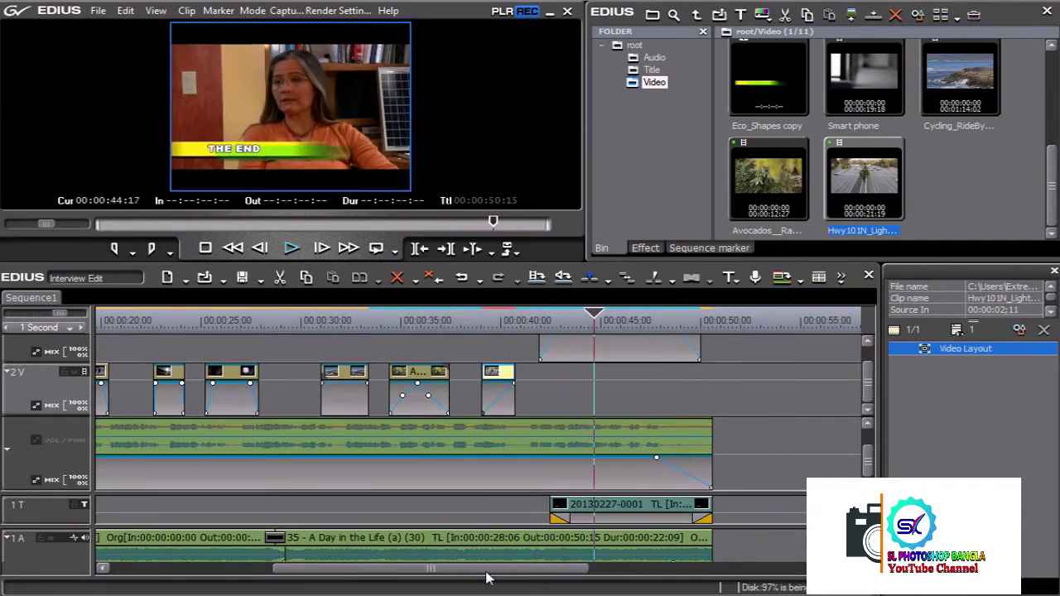
Step: Play the edit from the start and stop at 00:00:12:03 on the Interview Camera B shot
{"action": "left_click", "coordinate": [256, 570]}
{"action": "left_click", "coordinate": [101, 322]}
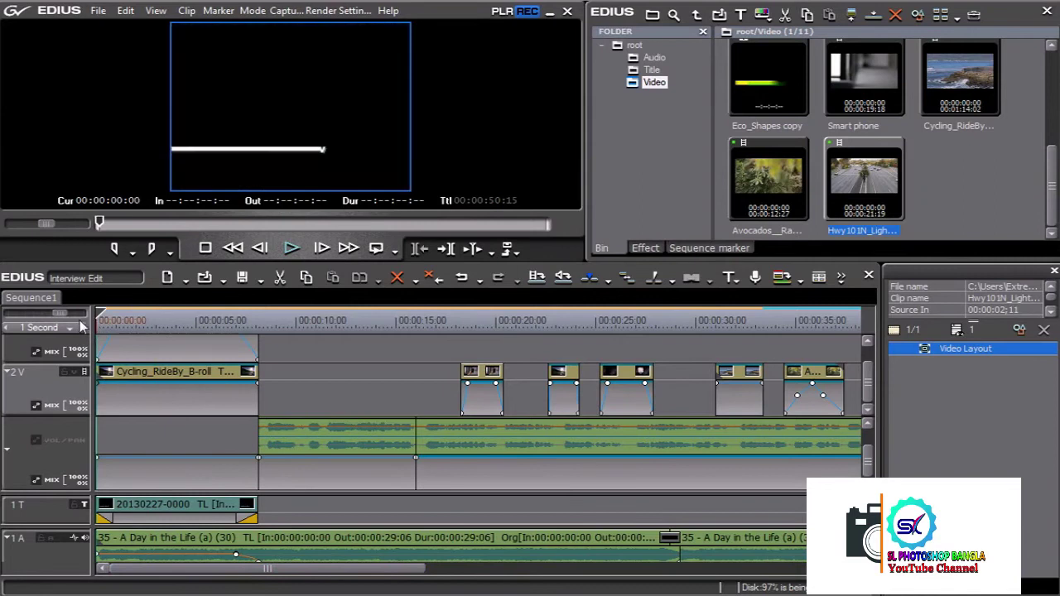
{"action": "left_click", "coordinate": [300, 250]}
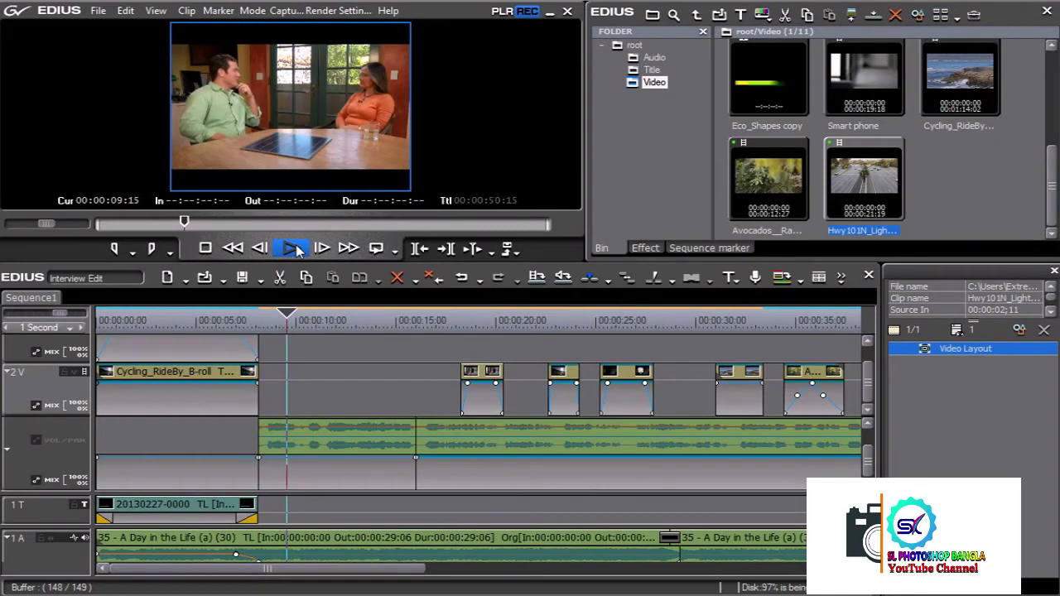
{"action": "left_click", "coordinate": [297, 250]}
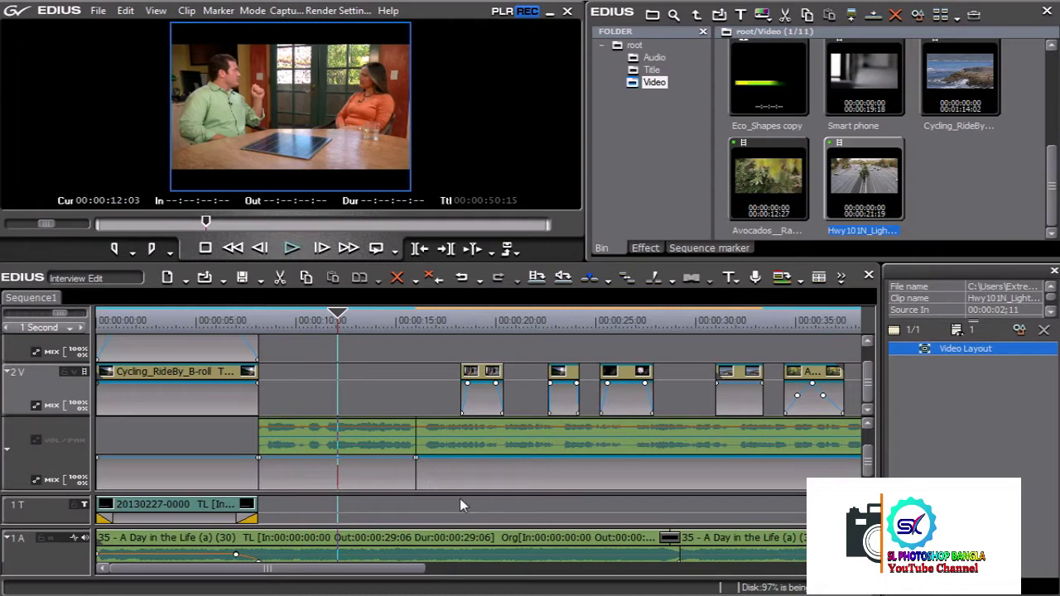
{"action": "scroll", "coordinate": [654, 464], "scroll_direction": "up", "scroll_amount": 2}
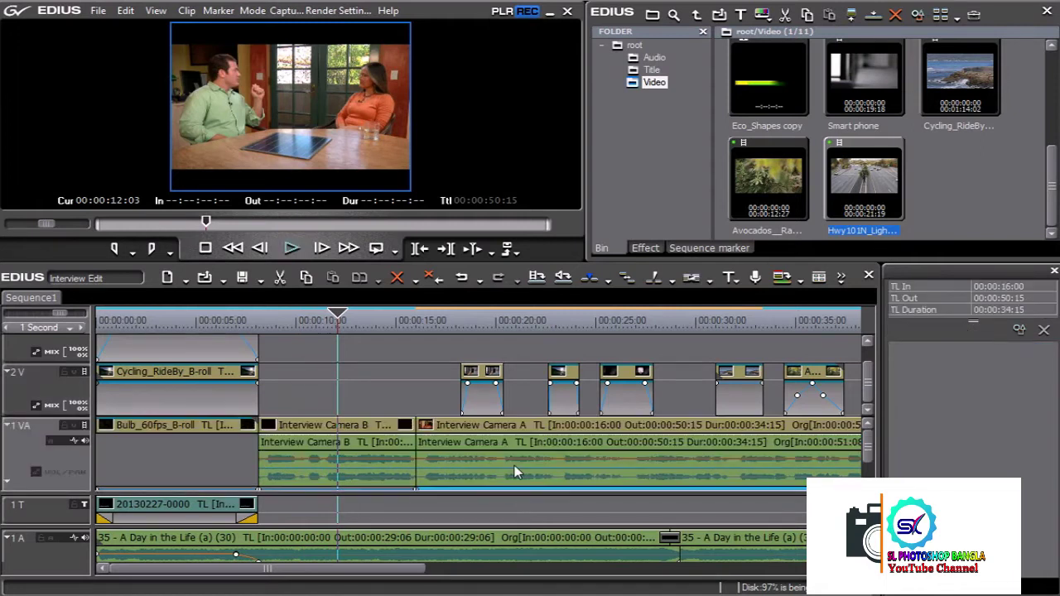
Step: Apply the Fit Height layout preset to Interview Camera B, then reset the picture size
{"action": "left_click", "coordinate": [396, 429]}
{"action": "double_click", "coordinate": [940, 351]}
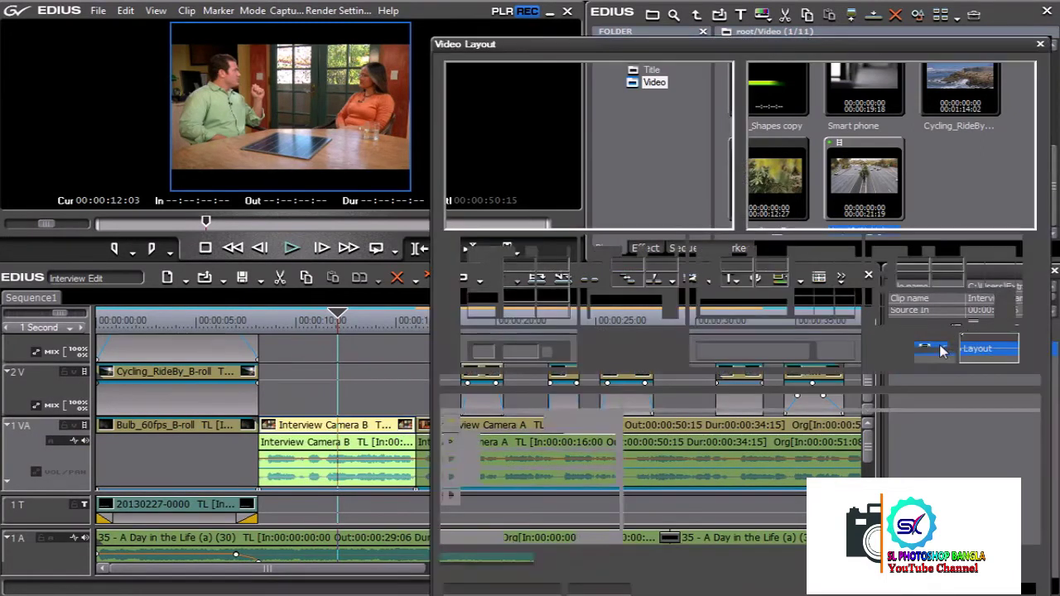
{"action": "left_click", "coordinate": [732, 351]}
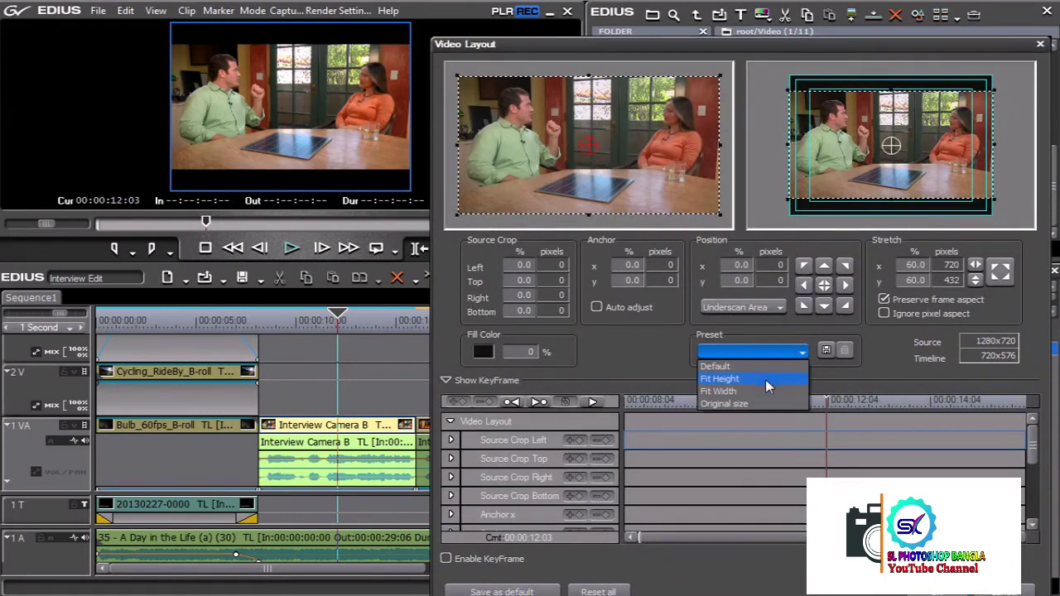
{"action": "left_click", "coordinate": [766, 380]}
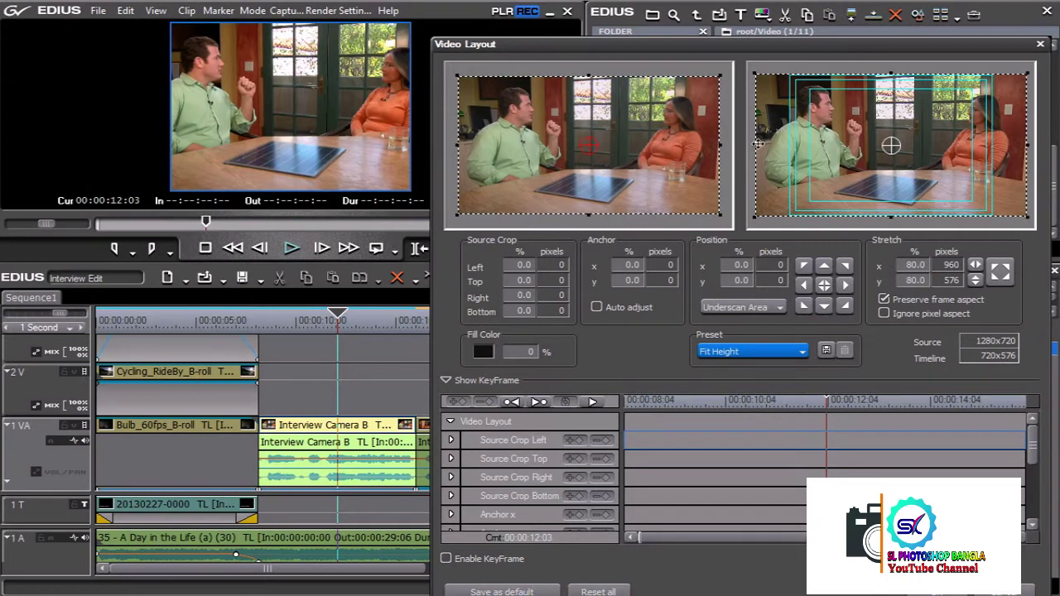
{"action": "left_click_drag", "start_coordinate": [754, 147], "coordinate": [765, 145]}
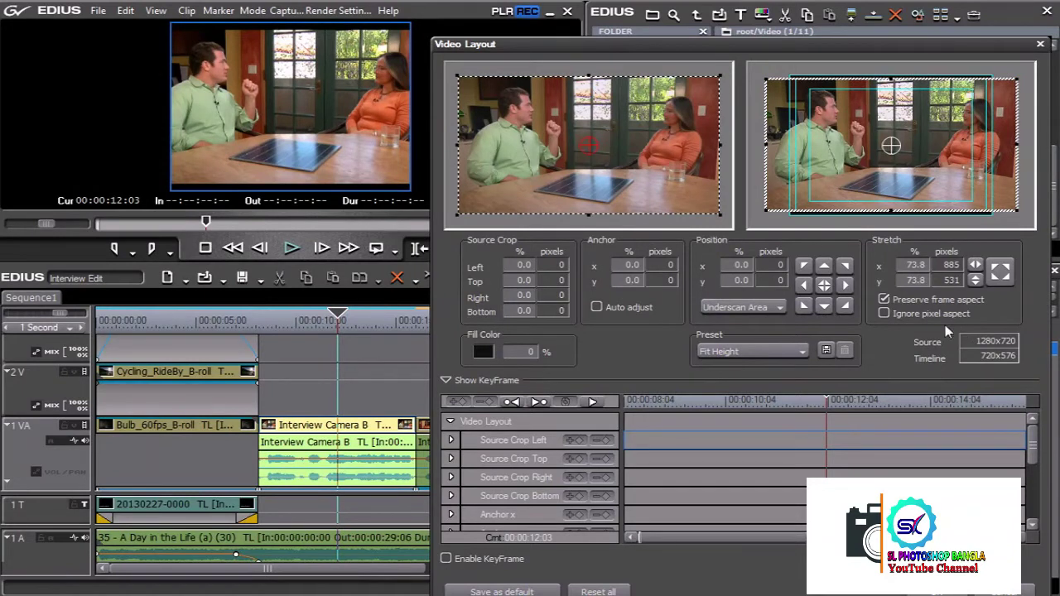
{"action": "left_click", "coordinate": [999, 273]}
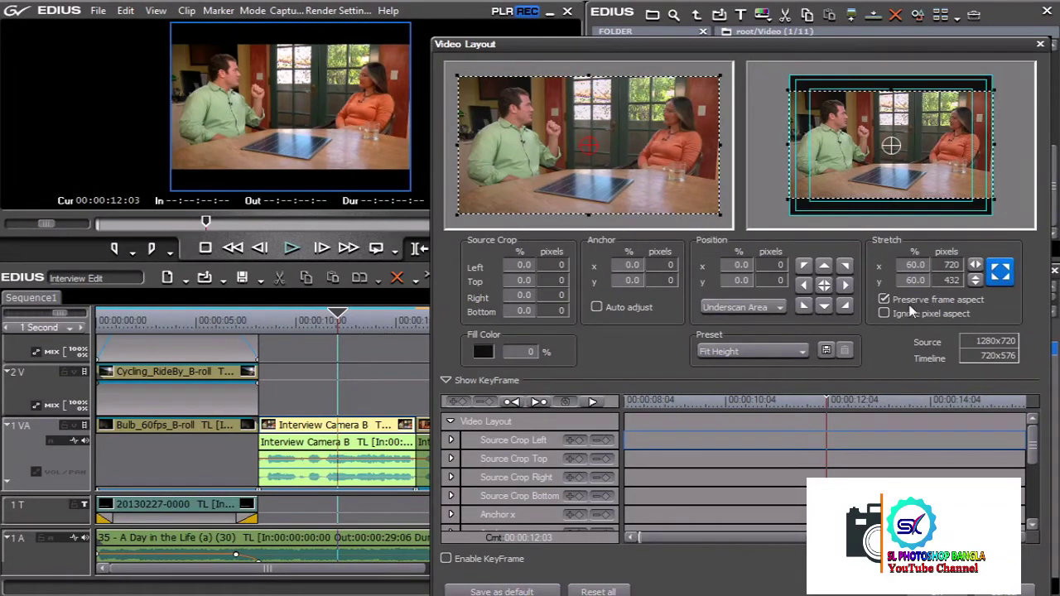
Step: Reapply Fit Height, unlock the aspect ratio, and stretch the picture to 790×576, recentred vertically
{"action": "left_click", "coordinate": [778, 352]}
{"action": "left_click", "coordinate": [758, 380]}
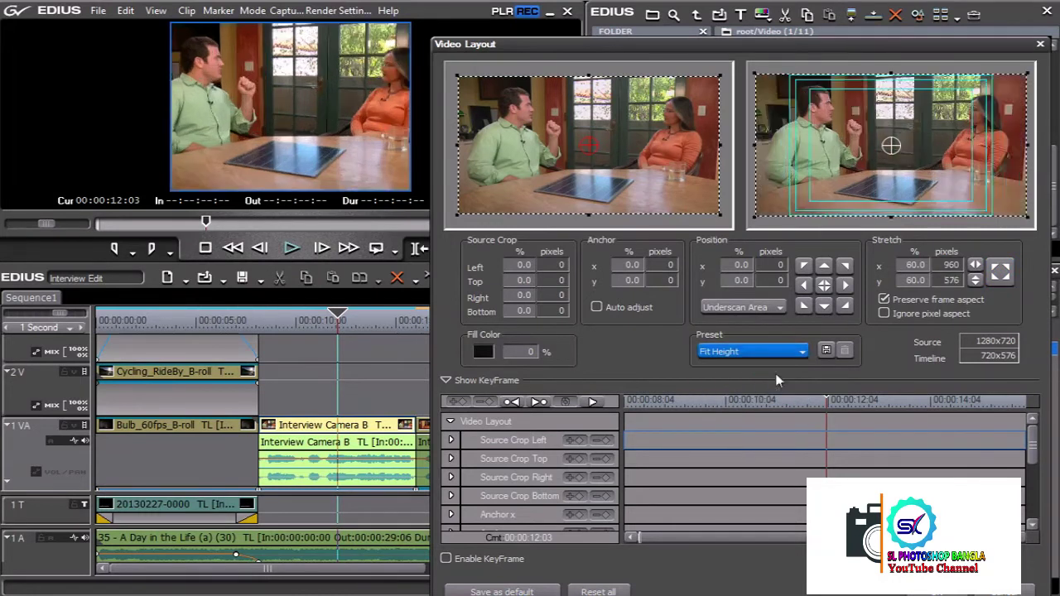
{"action": "left_click", "coordinate": [911, 301]}
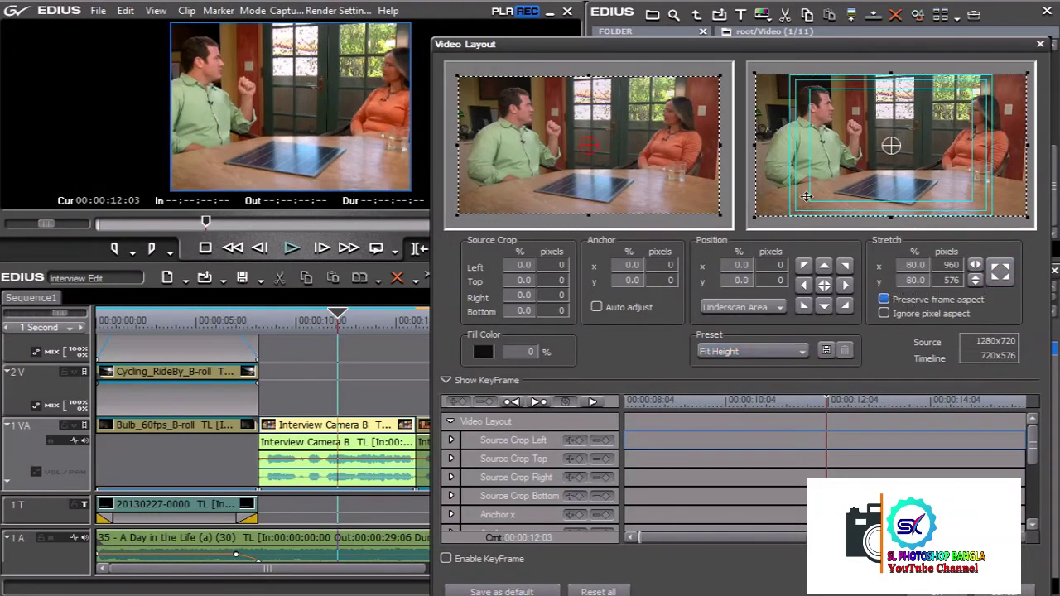
{"action": "left_click", "coordinate": [755, 145]}
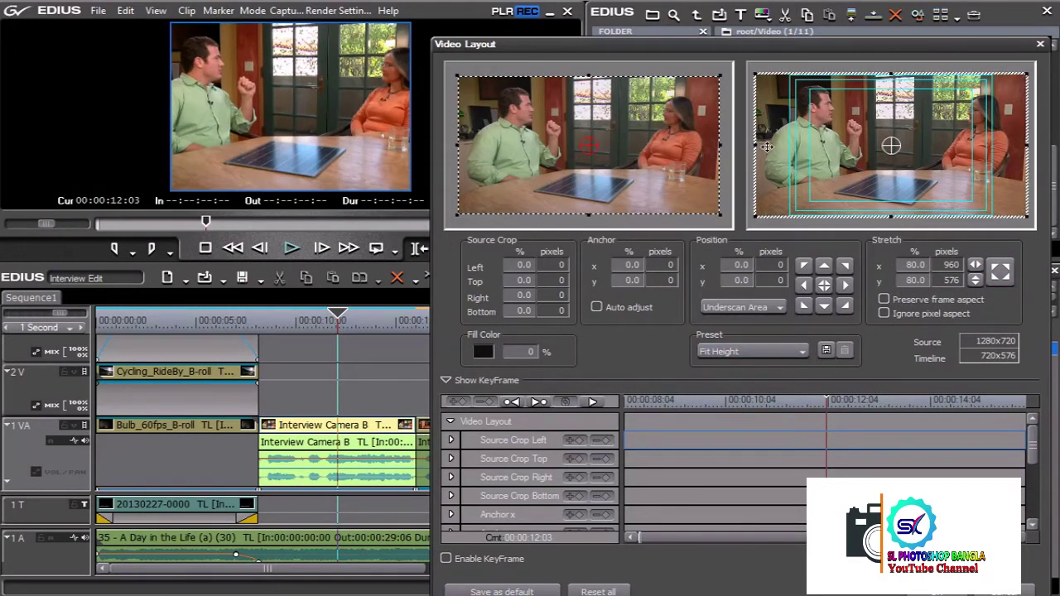
{"action": "left_click_drag", "start_coordinate": [755, 145], "coordinate": [769, 146]}
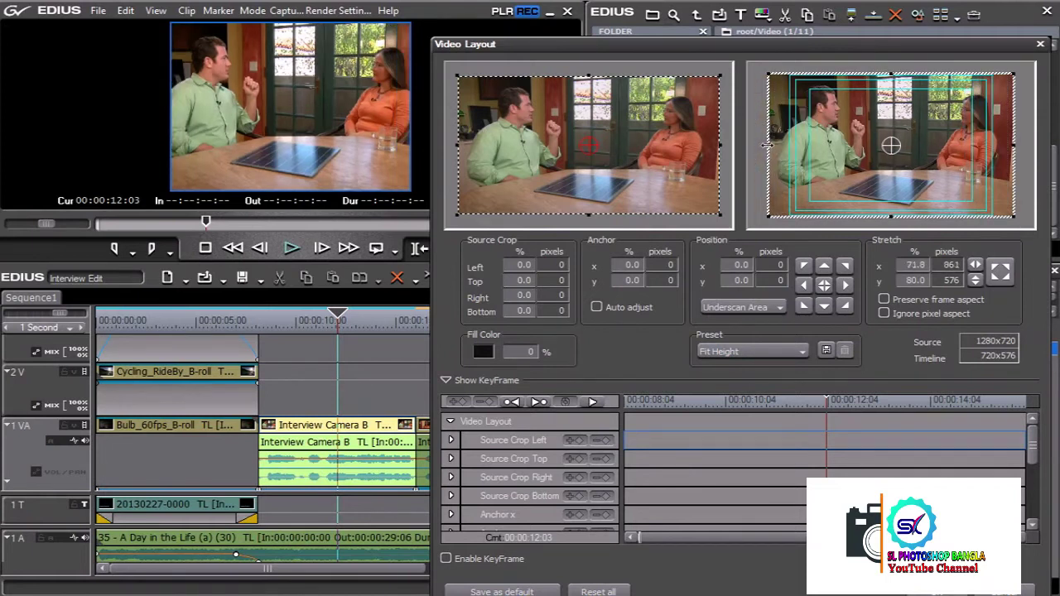
{"action": "left_click_drag", "start_coordinate": [955, 160], "coordinate": [944, 162]}
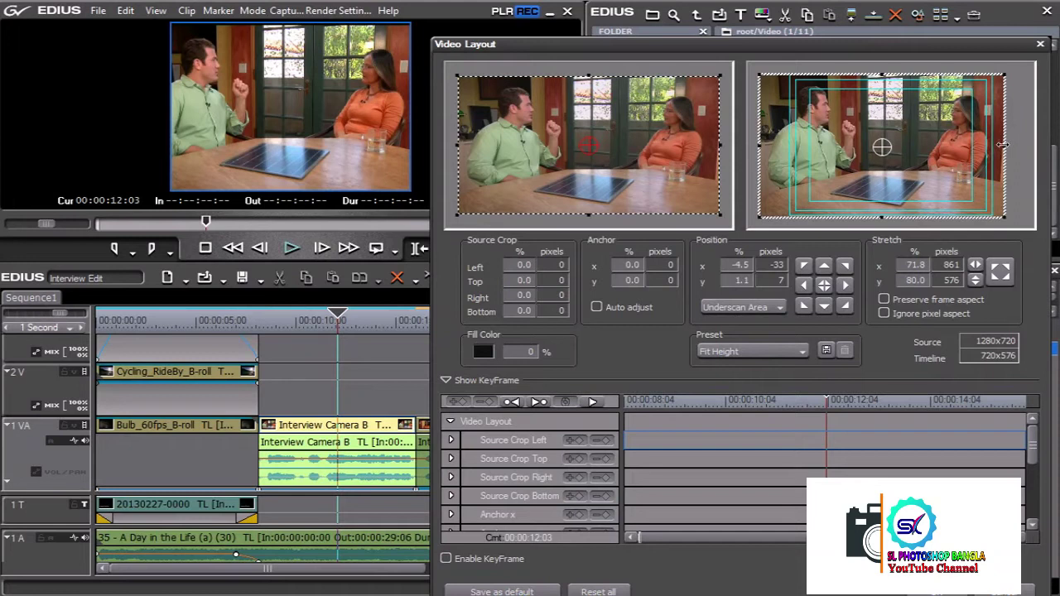
{"action": "left_click_drag", "start_coordinate": [1003, 145], "coordinate": [962, 158]}
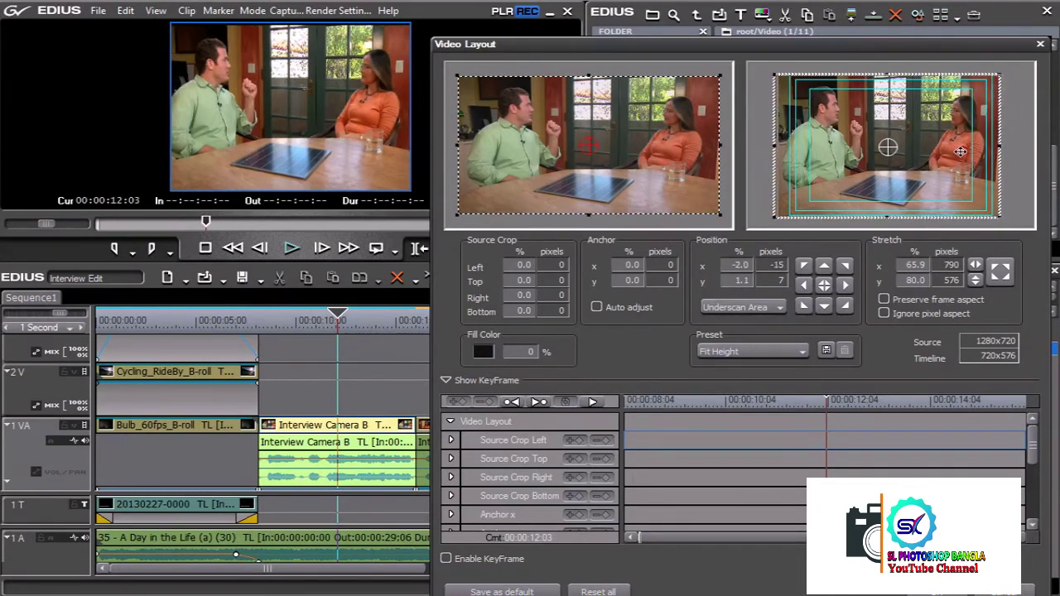
{"action": "left_click_drag", "start_coordinate": [954, 195], "coordinate": [950, 182]}
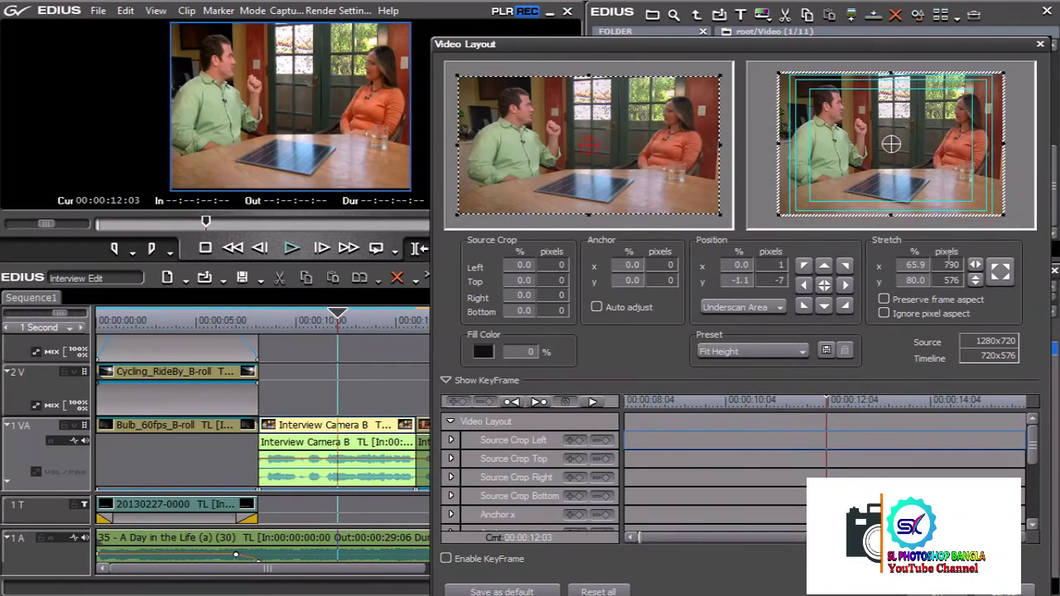
{"action": "key", "text": "Return"}
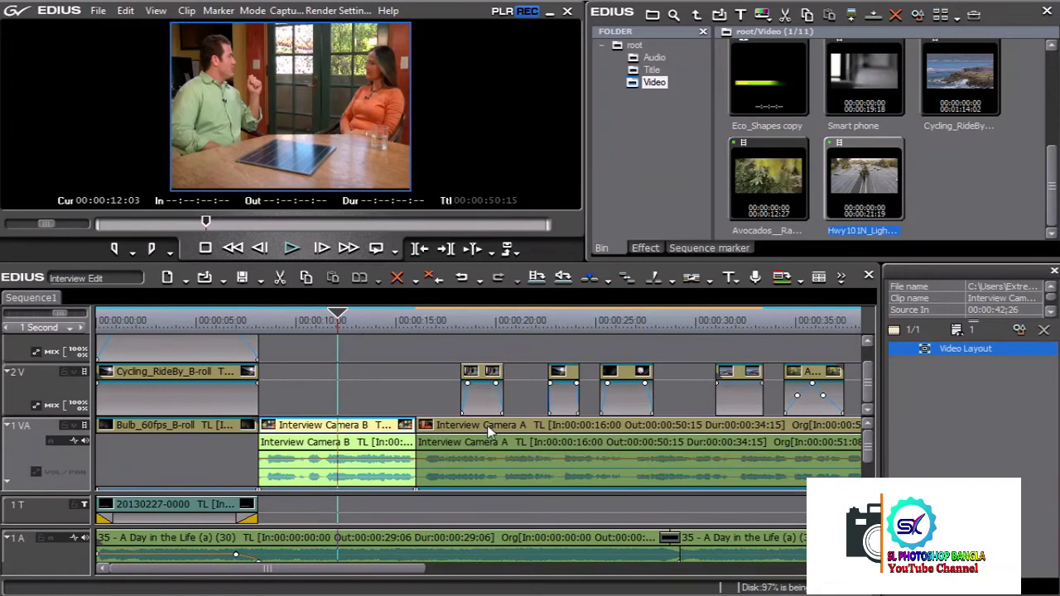
Step: Enlarge the Interview Camera A close-up in Video Layout and shift it left
{"action": "double_click", "coordinate": [943, 352]}
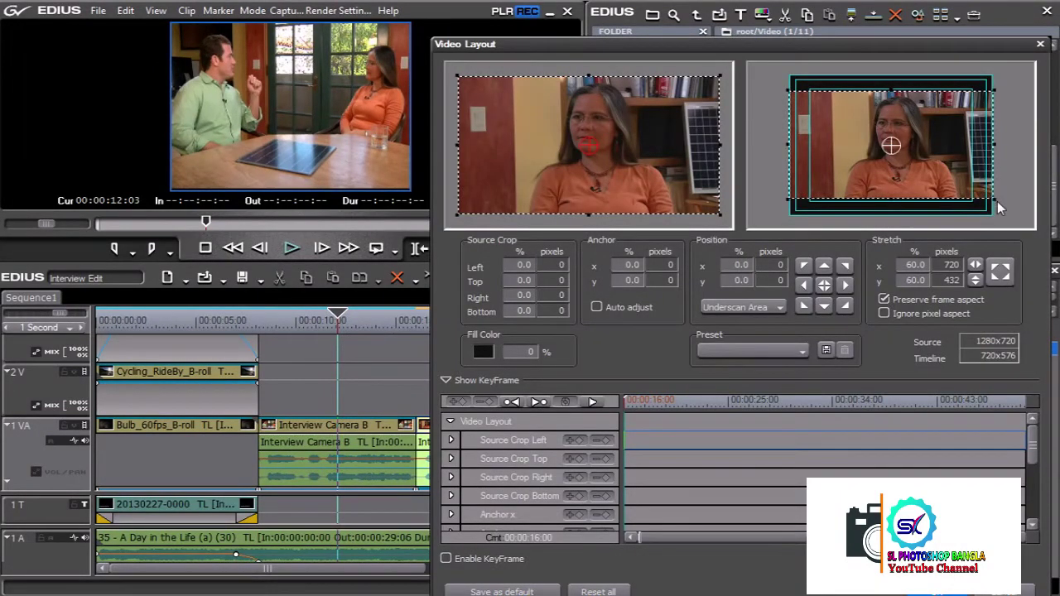
{"action": "mouse_move", "coordinate": [994, 201]}
{"action": "left_mouse_down"}
{"action": "mouse_move", "coordinate": [1006, 211]}
{"action": "mouse_move", "coordinate": [953, 176]}
{"action": "left_mouse_up"}
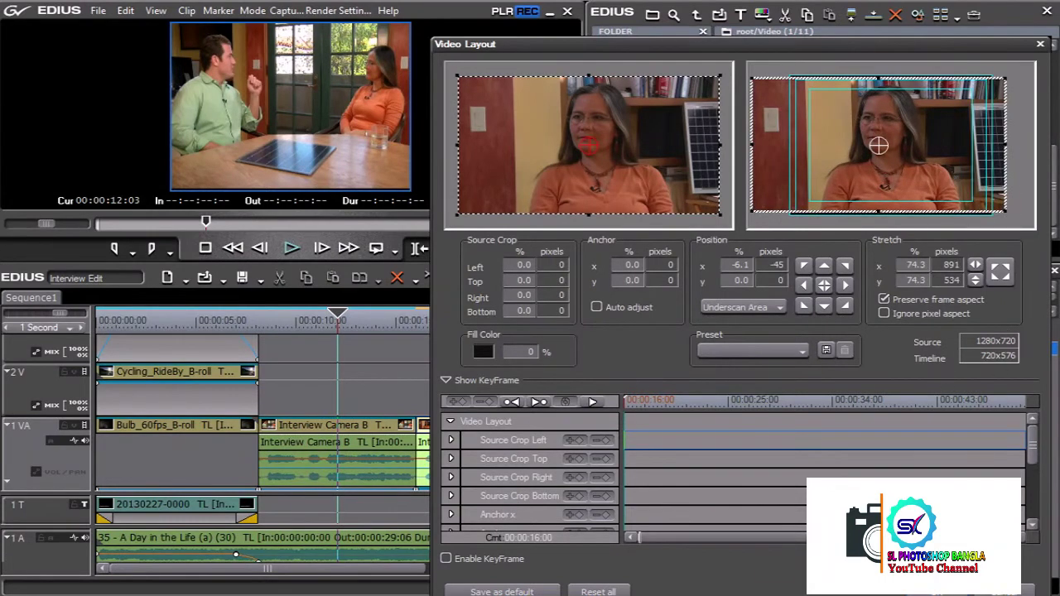
{"action": "key", "text": "Return"}
Step: Scale the Smart phone B-roll clip with the Fit Height layout preset
{"action": "mouse_move", "coordinate": [336, 323]}
{"action": "left_mouse_down"}
{"action": "mouse_move", "coordinate": [316, 334]}
{"action": "mouse_move", "coordinate": [485, 351]}
{"action": "mouse_move", "coordinate": [690, 342]}
{"action": "mouse_move", "coordinate": [467, 341]}
{"action": "left_mouse_up"}
{"action": "left_click", "coordinate": [491, 374]}
{"action": "double_click", "coordinate": [967, 349]}
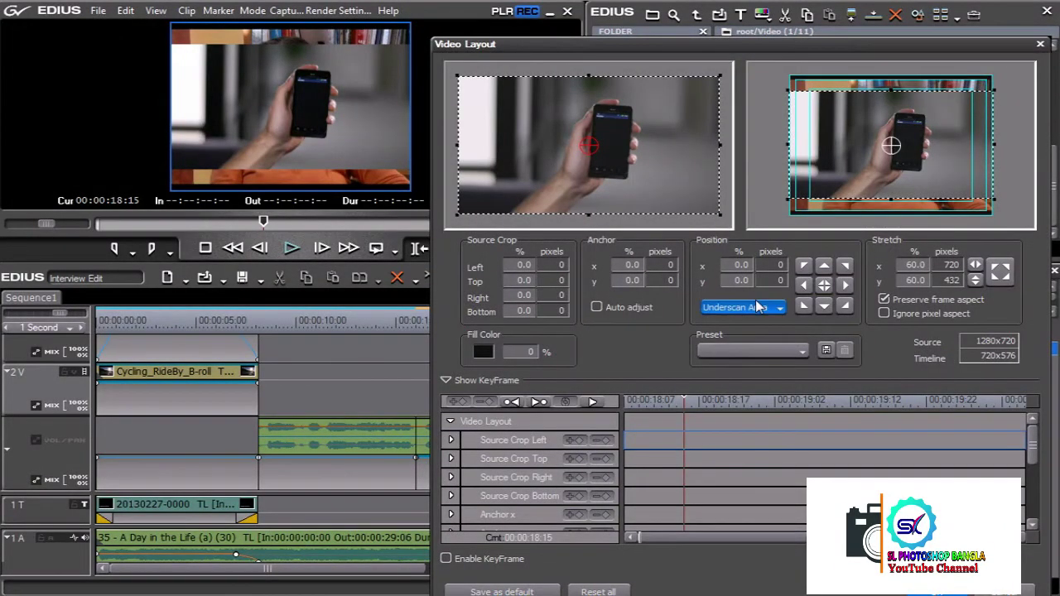
{"action": "left_click", "coordinate": [759, 352]}
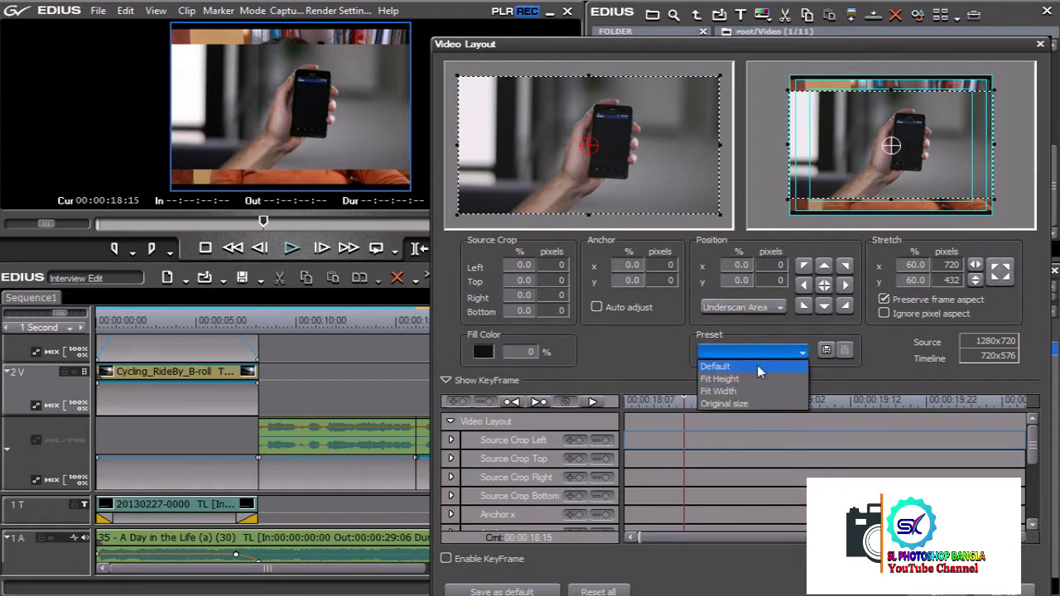
{"action": "left_click", "coordinate": [737, 379]}
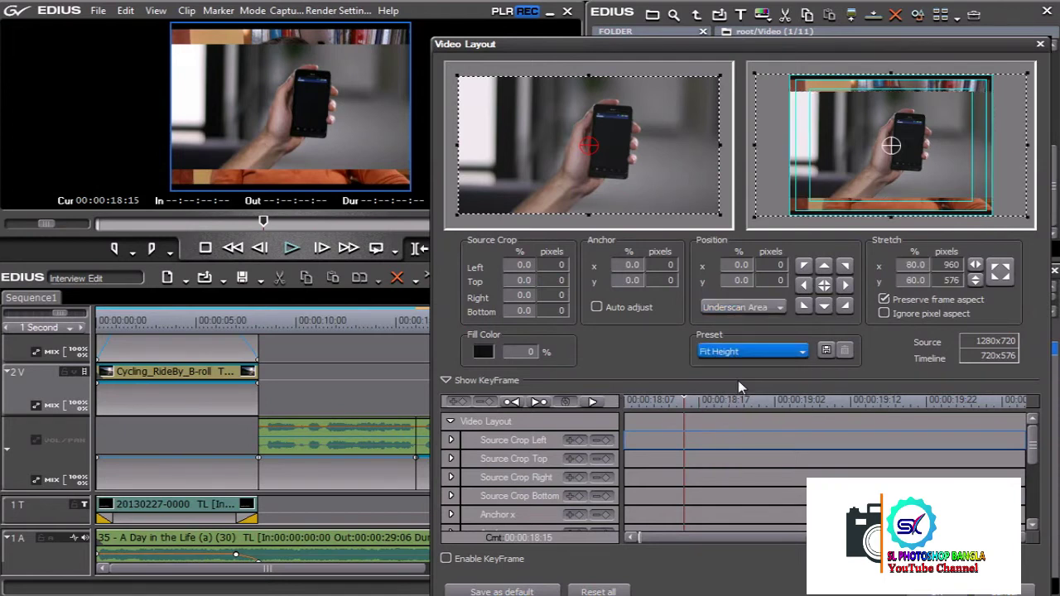
Step: Set the road B-roll clip's Video Layout to the Fit Height preset
{"action": "key", "text": "Return"}
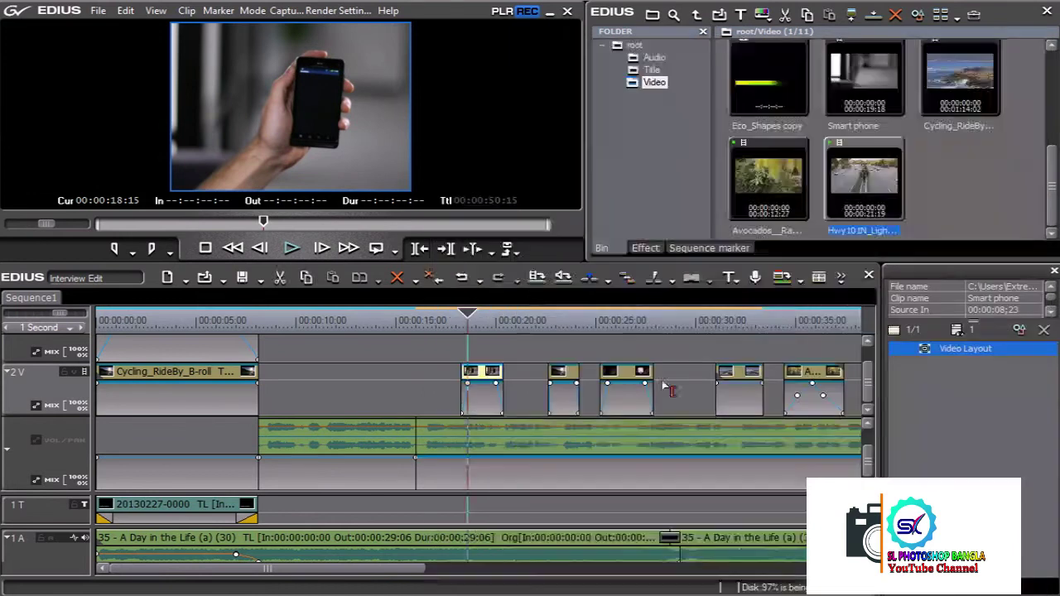
{"action": "double_click", "coordinate": [945, 348]}
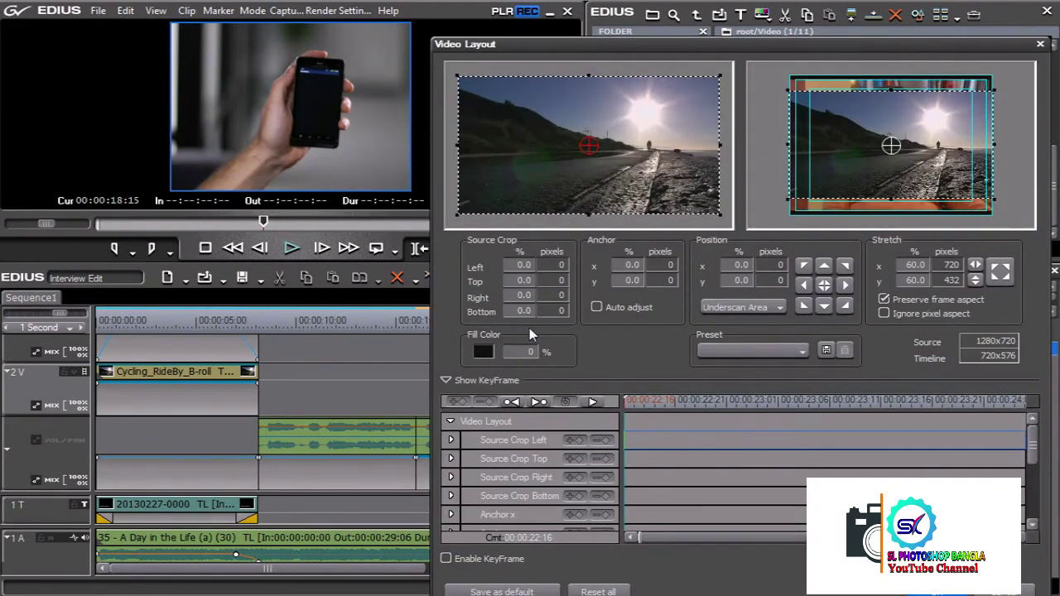
{"action": "left_click", "coordinate": [795, 351]}
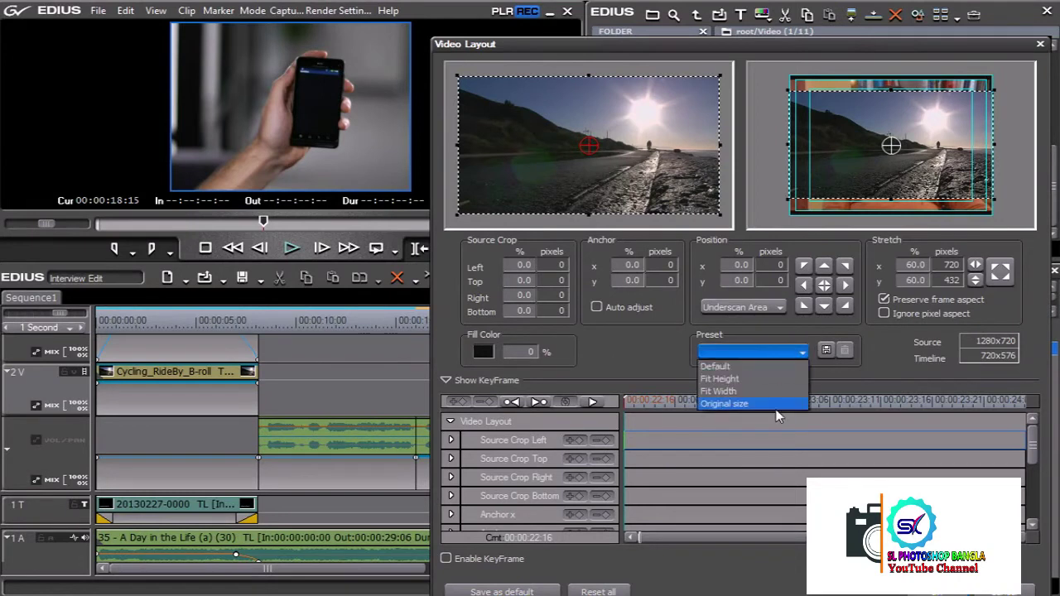
{"action": "left_click", "coordinate": [721, 391]}
{"action": "left_click", "coordinate": [743, 351]}
{"action": "left_click", "coordinate": [719, 379]}
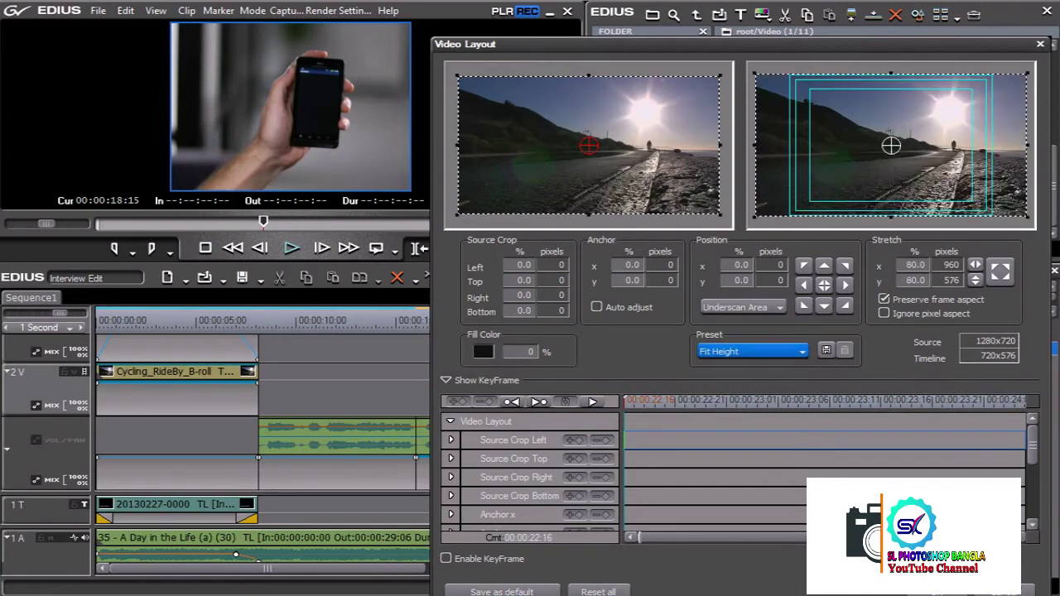
{"action": "key", "text": "Return"}
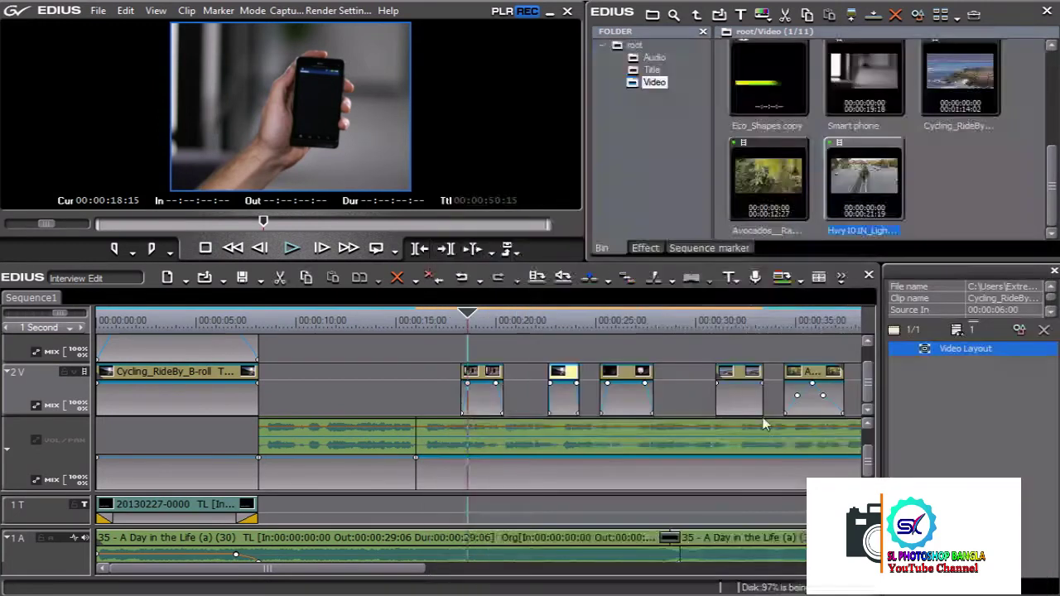
Step: Apply the Fit Height layout preset to the next B-roll clip
{"action": "left_click", "coordinate": [742, 375]}
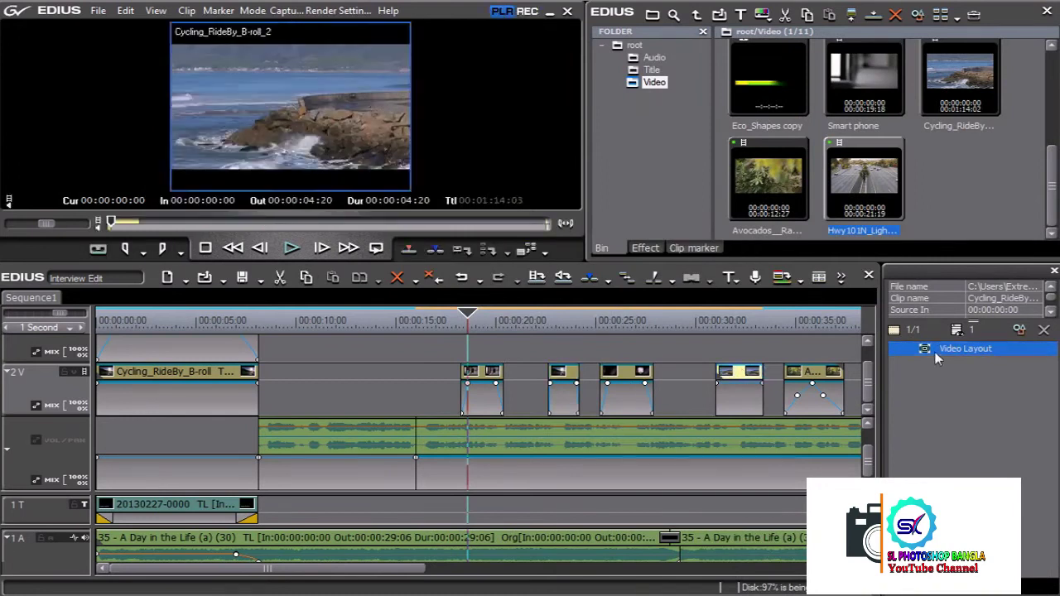
{"action": "double_click", "coordinate": [935, 352]}
{"action": "left_click", "coordinate": [748, 353]}
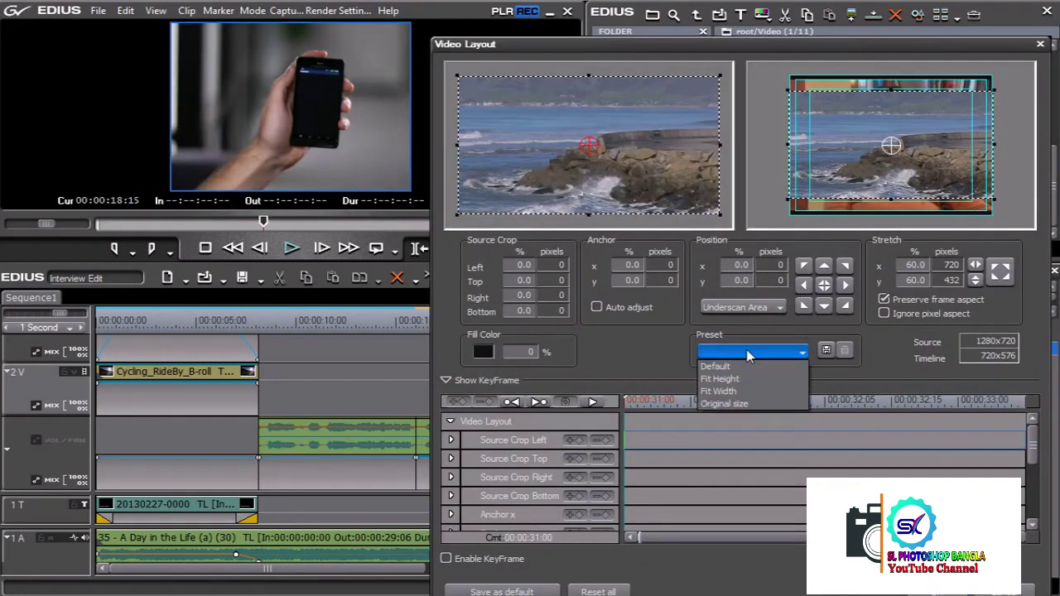
{"action": "left_click", "coordinate": [754, 392]}
{"action": "left_click", "coordinate": [753, 351]}
{"action": "left_click", "coordinate": [749, 378]}
{"action": "left_click", "coordinate": [919, 591]}
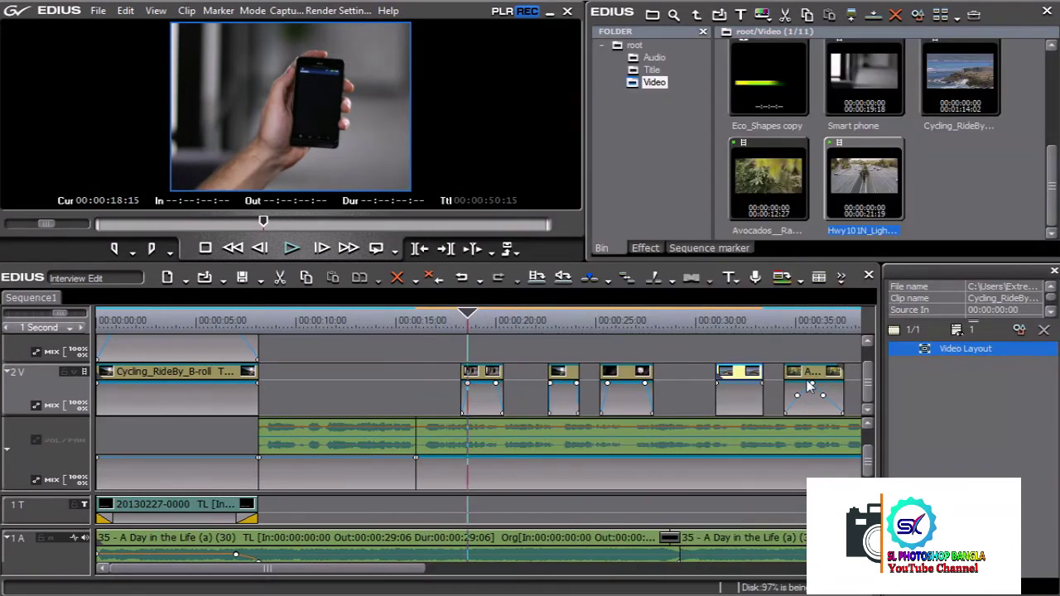
Step: Make the avocado and highway clips fill the frame height with Fit Height
{"action": "double_click", "coordinate": [931, 351]}
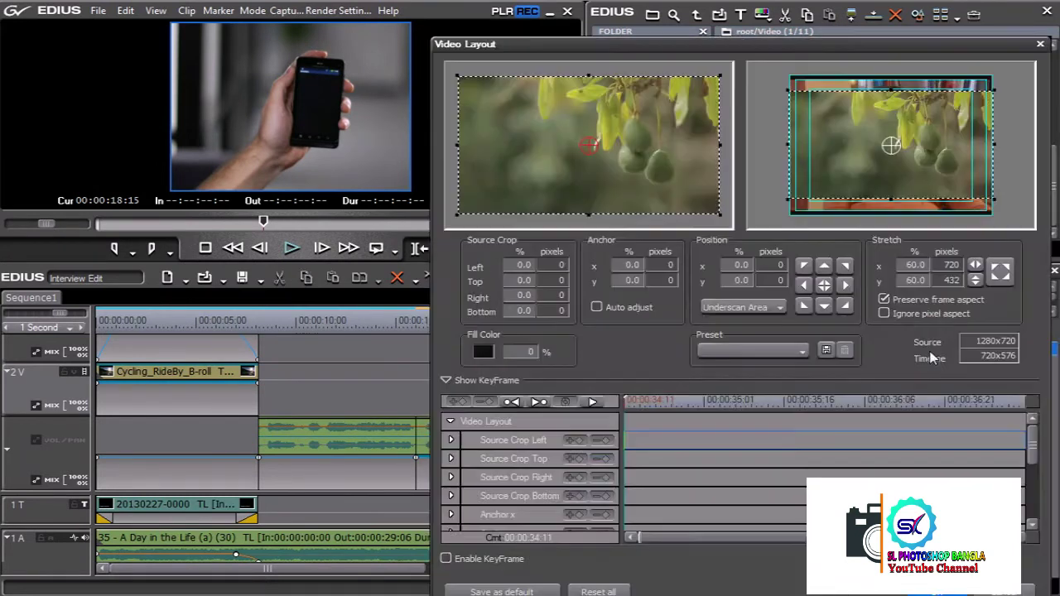
{"action": "left_click", "coordinate": [740, 354]}
{"action": "left_click", "coordinate": [742, 381]}
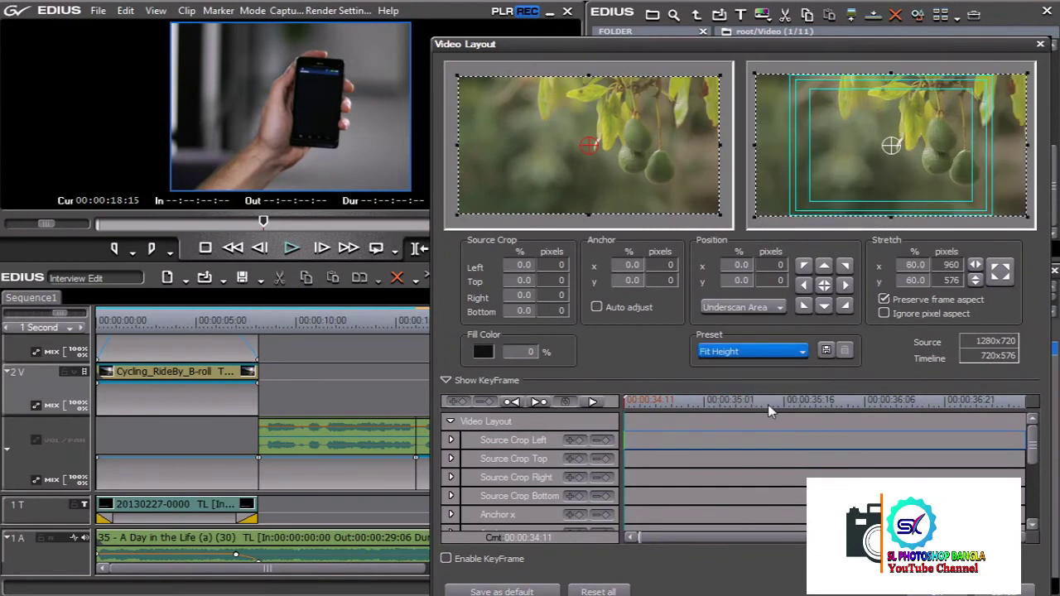
{"action": "left_click", "coordinate": [936, 591]}
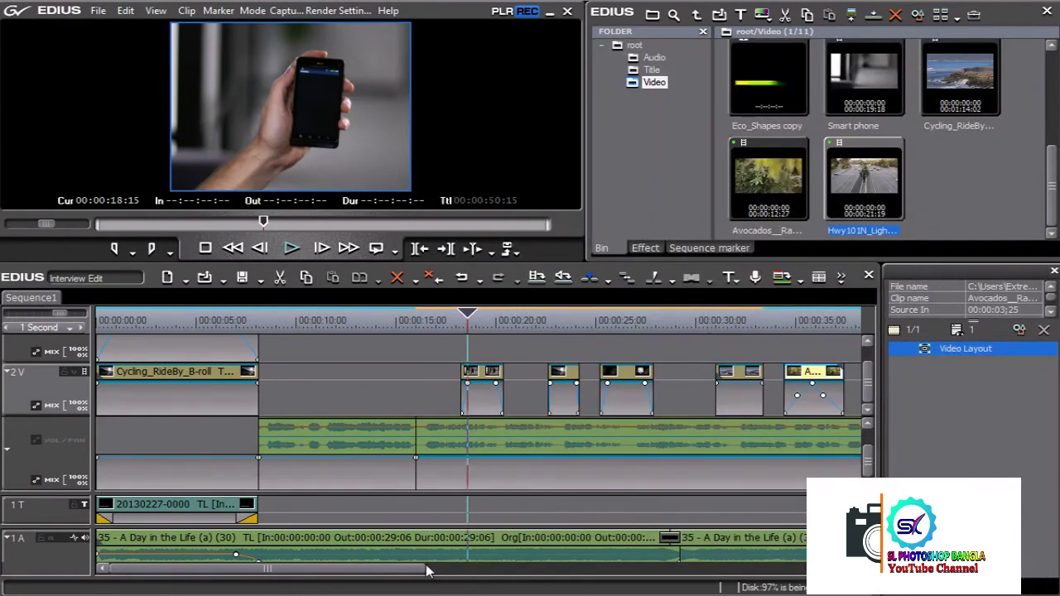
{"action": "left_click_drag", "start_coordinate": [427, 570], "coordinate": [564, 570]}
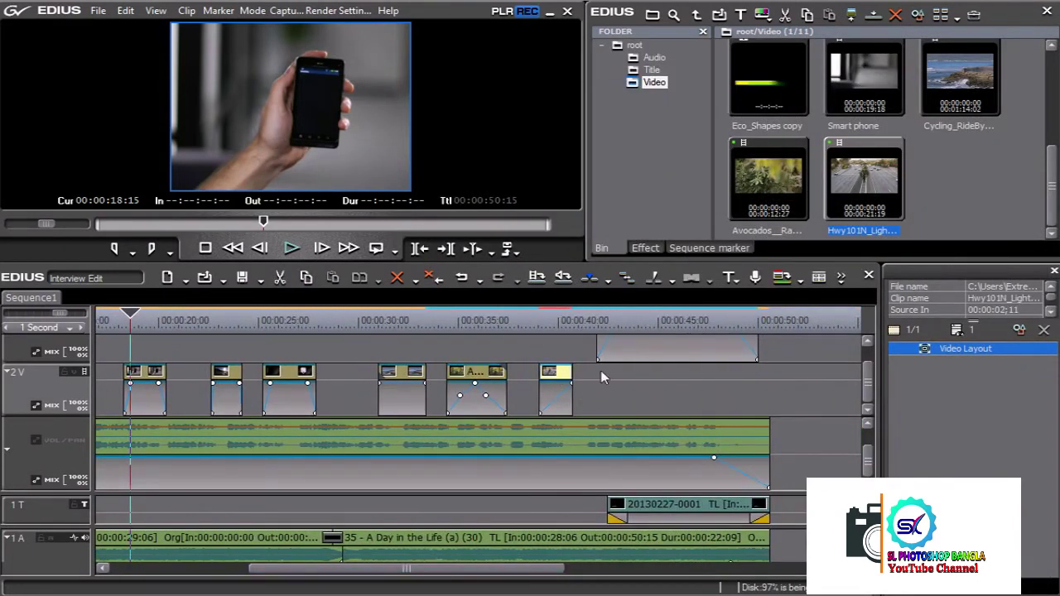
{"action": "double_click", "coordinate": [963, 349]}
{"action": "left_click", "coordinate": [741, 351]}
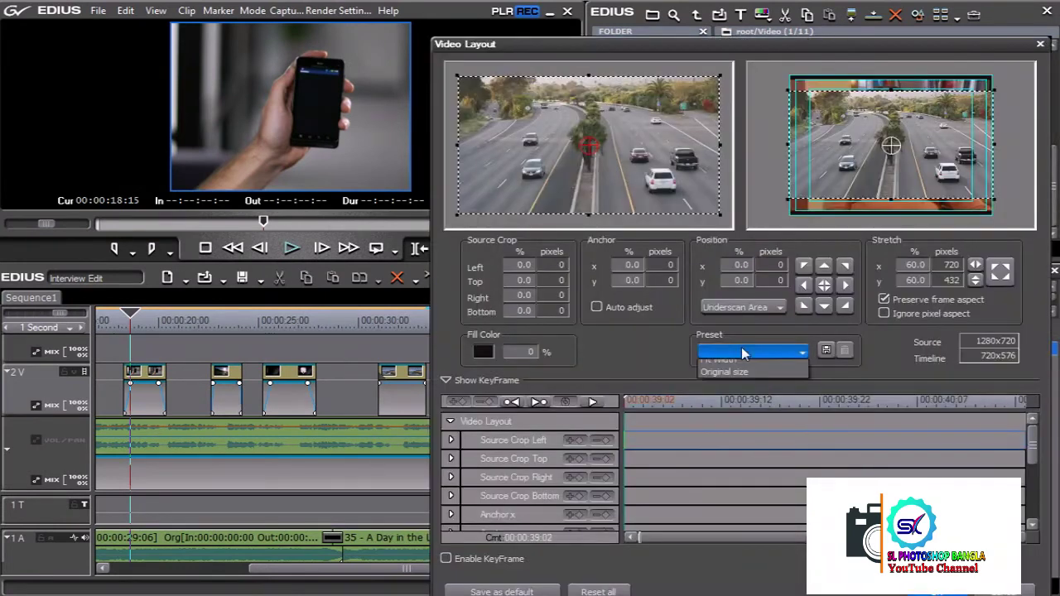
{"action": "left_click", "coordinate": [745, 379]}
{"action": "key", "text": "Return"}
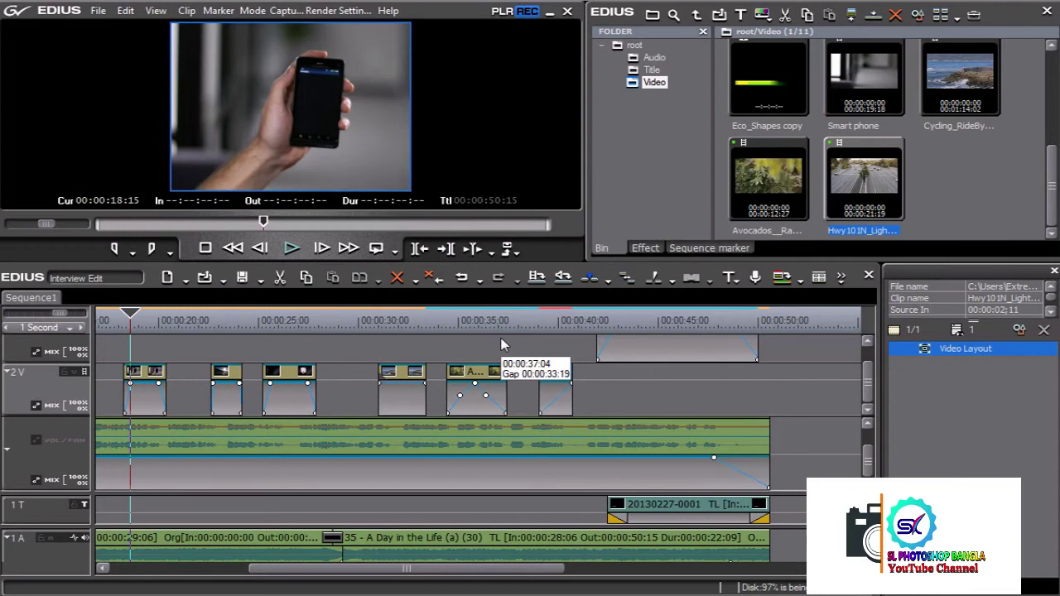
Step: Play the edit back from the start of the timeline
{"action": "key", "text": "Home"}
{"action": "key", "text": "space"}
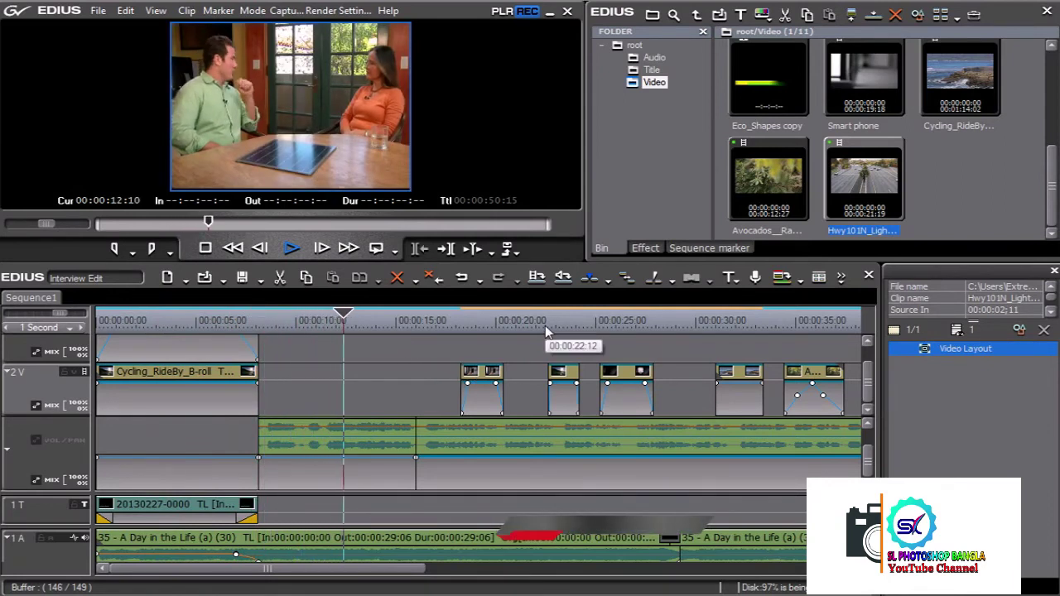
{"action": "key", "text": "space"}
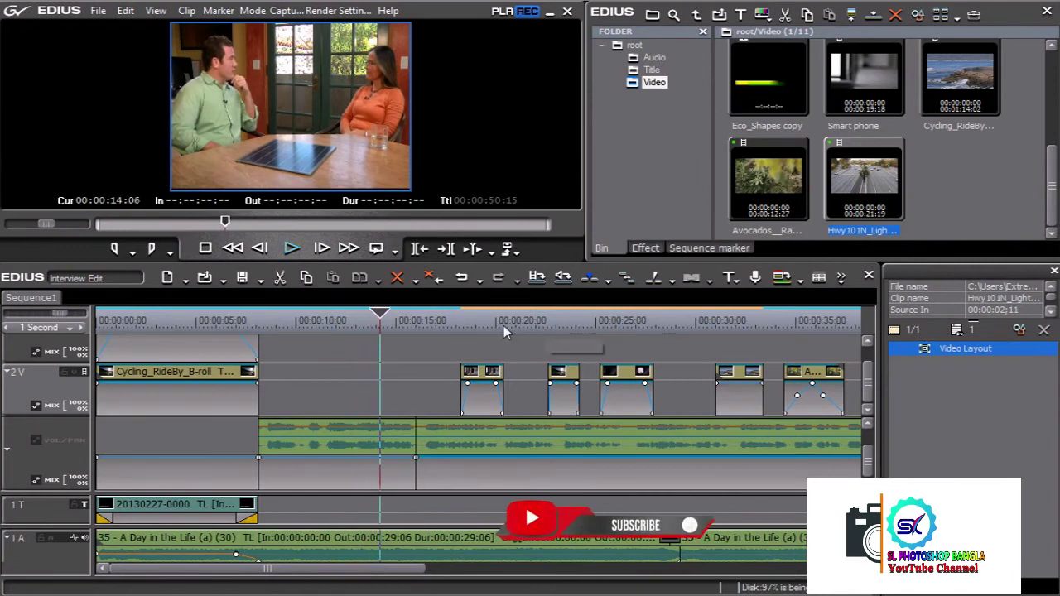
Step: Add a new title reading 'Thanks for joining US......' with a second line 'Tell Me What is Soler System???'
{"action": "right_click", "coordinate": [954, 176]}
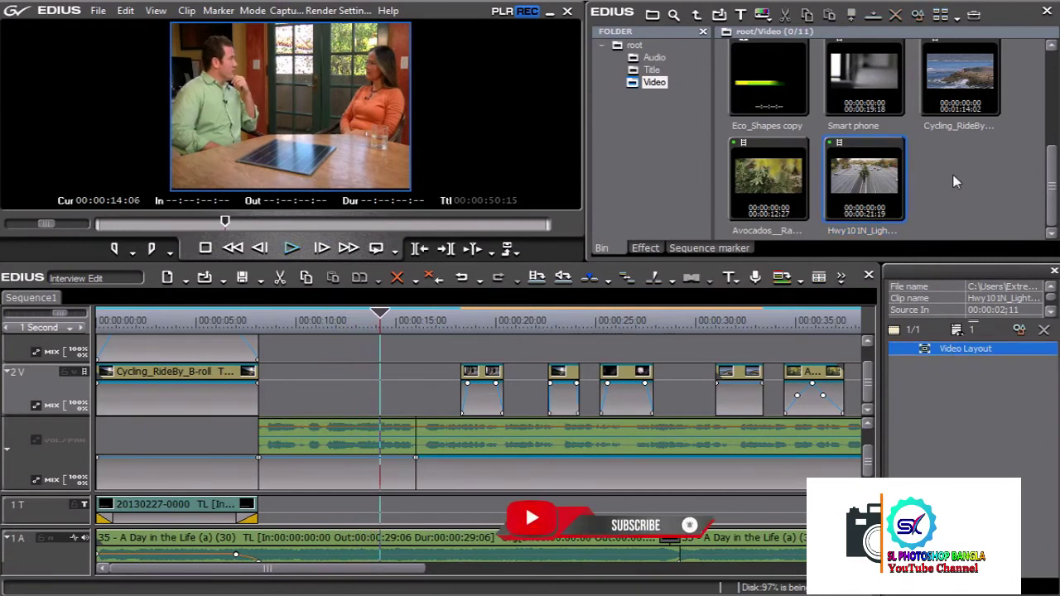
{"action": "left_click", "coordinate": [998, 238]}
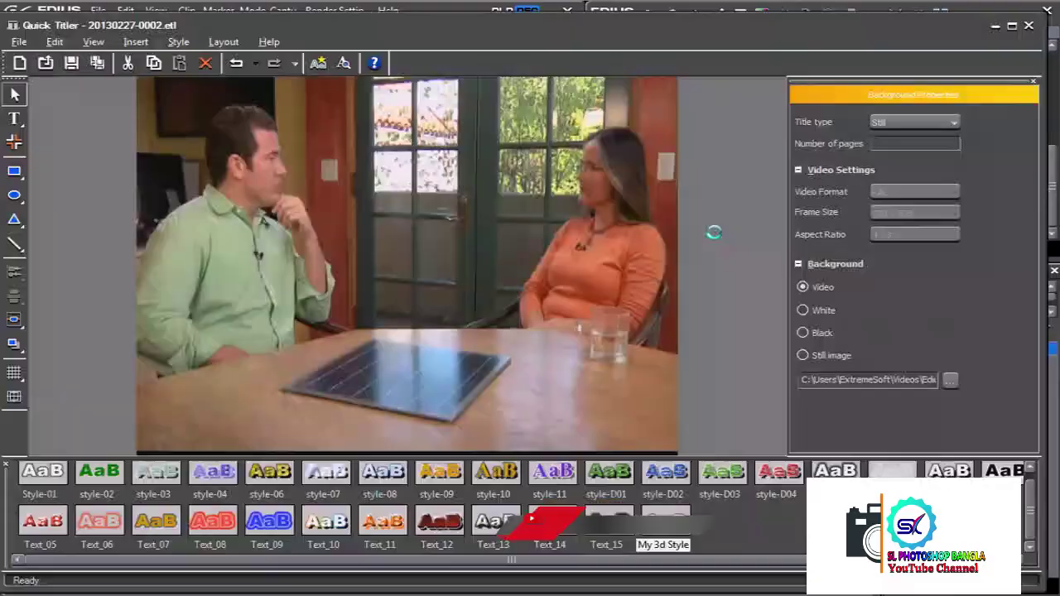
{"action": "left_click", "coordinate": [335, 339]}
{"action": "type", "text": "Thanks for jo"}
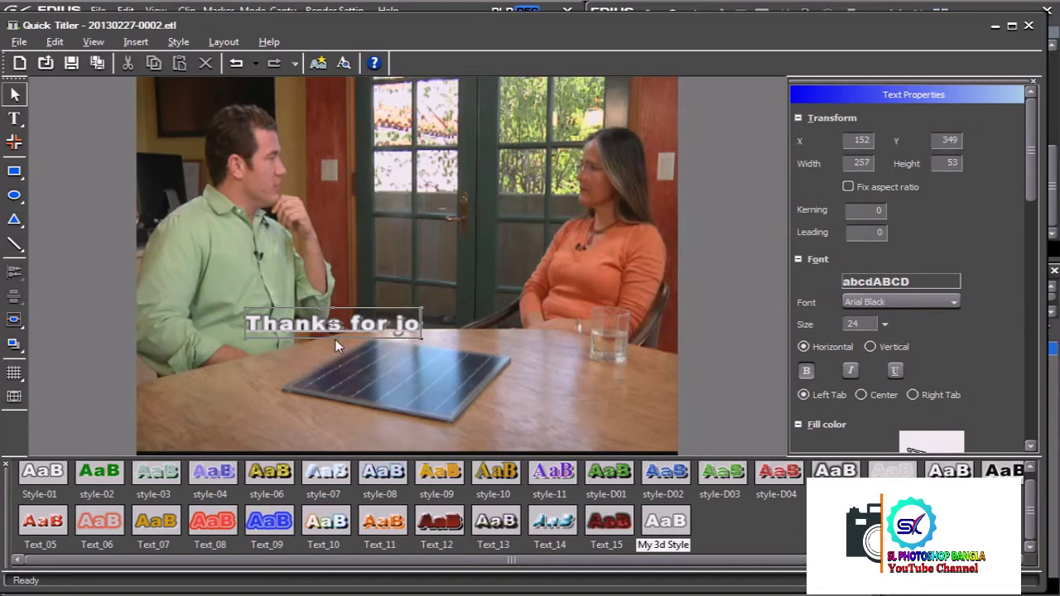
{"action": "type", "text": "ining US"}
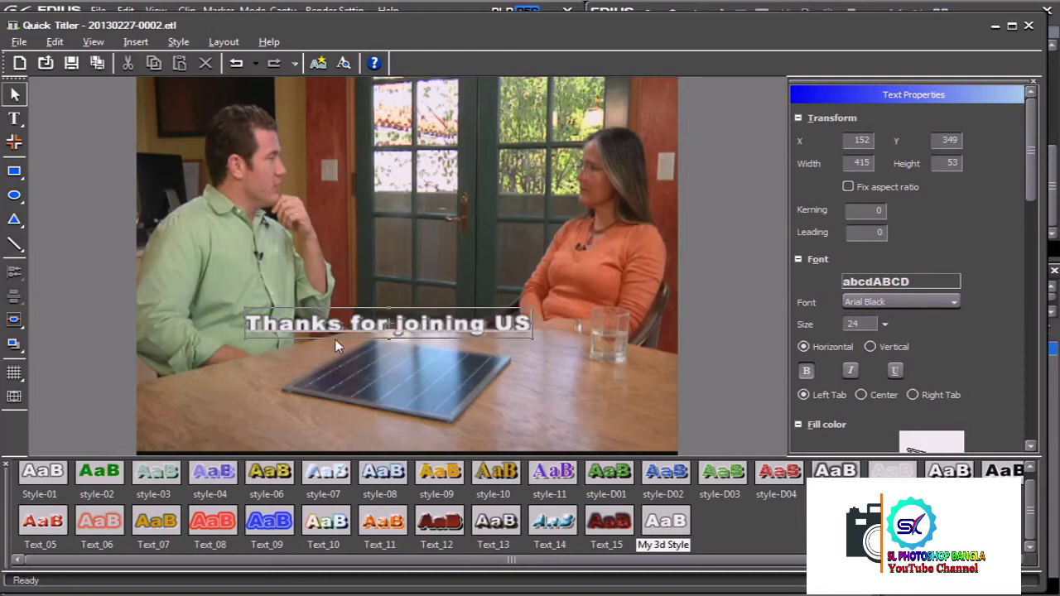
{"action": "type", "text": "......"}
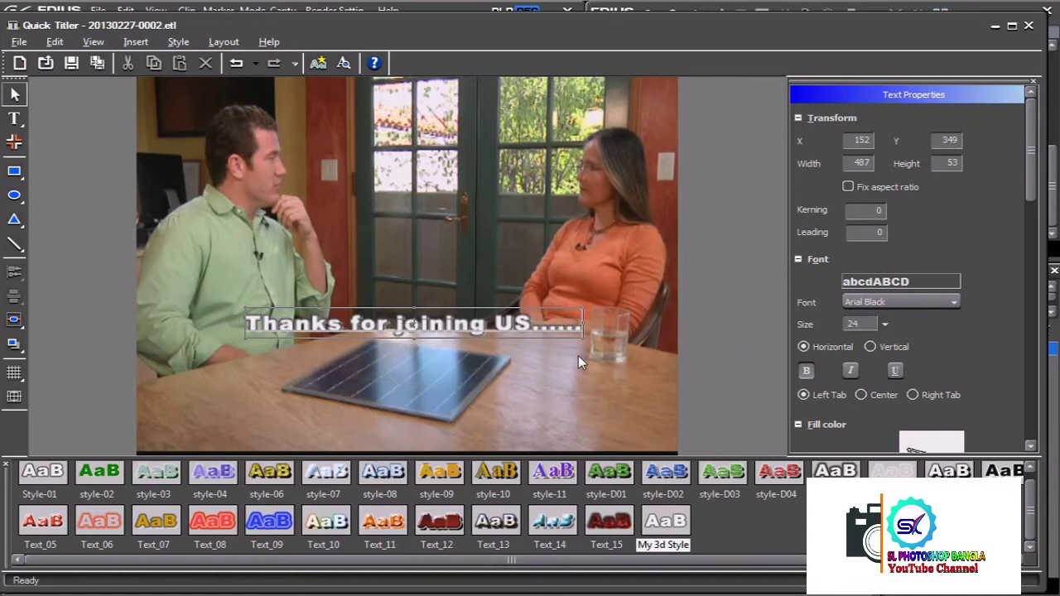
{"action": "key", "text": "Return"}
{"action": "type", "text": "Tell Me What is Soler System???"}
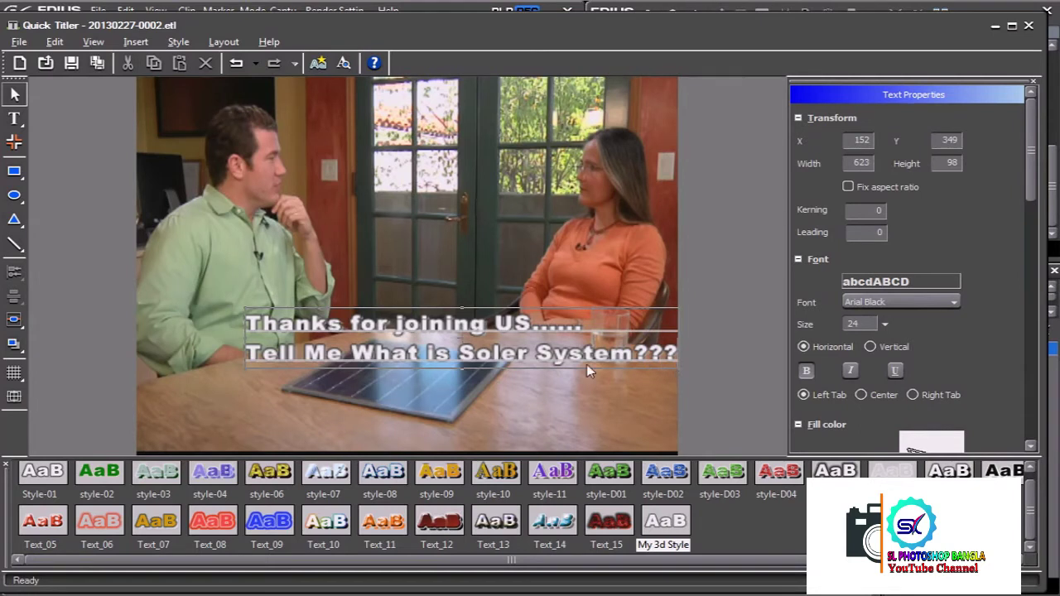
Step: Delete the second caption line, then close Quick Titler and save the title
{"action": "left_click_drag", "start_coordinate": [251, 353], "coordinate": [687, 356]}
{"action": "key", "text": "ctrl+c"}
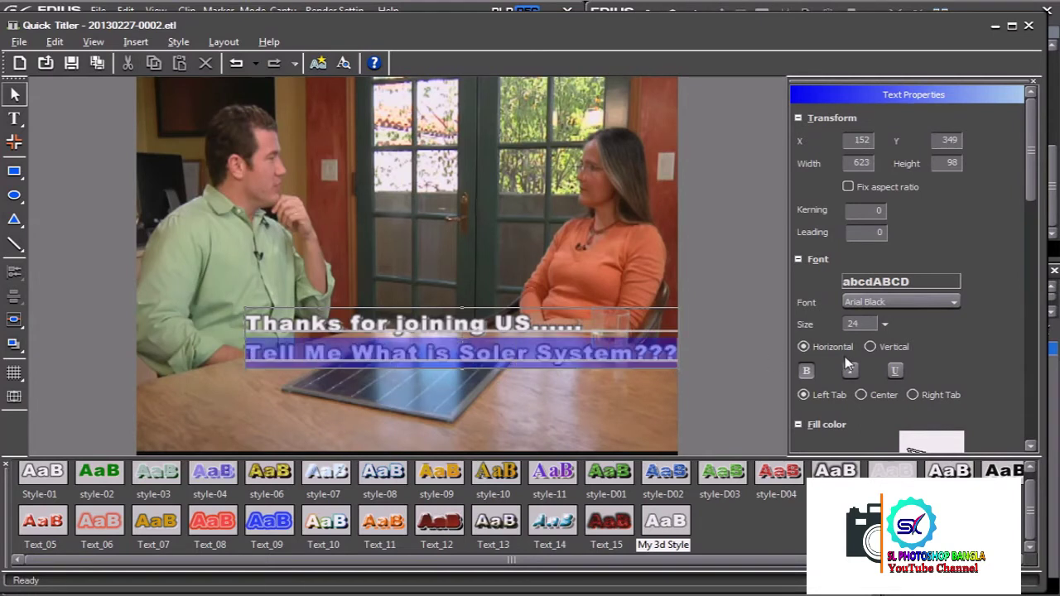
{"action": "key", "text": "Delete"}
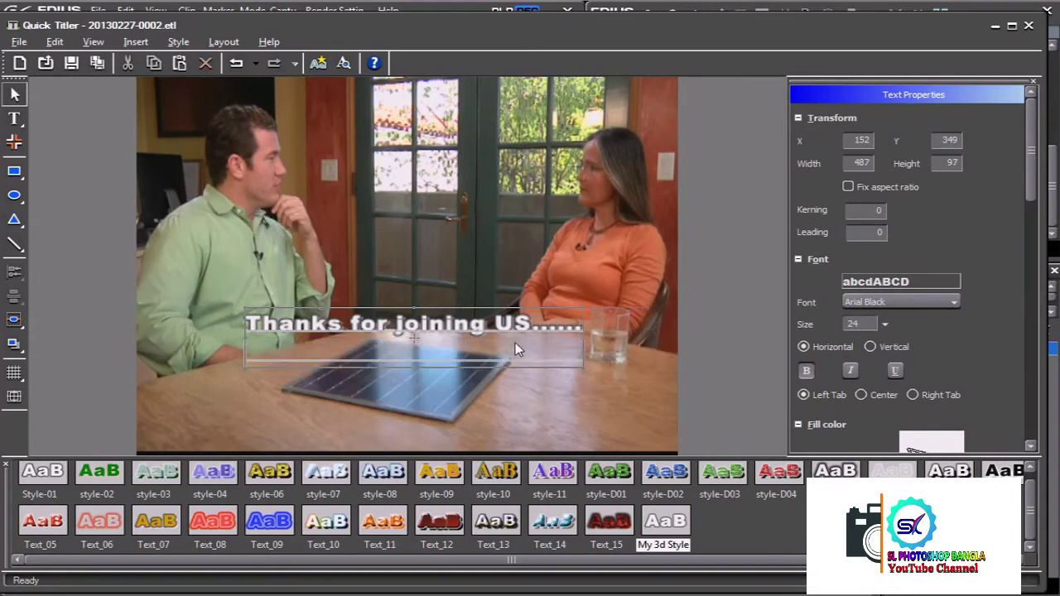
{"action": "left_click", "coordinate": [310, 282]}
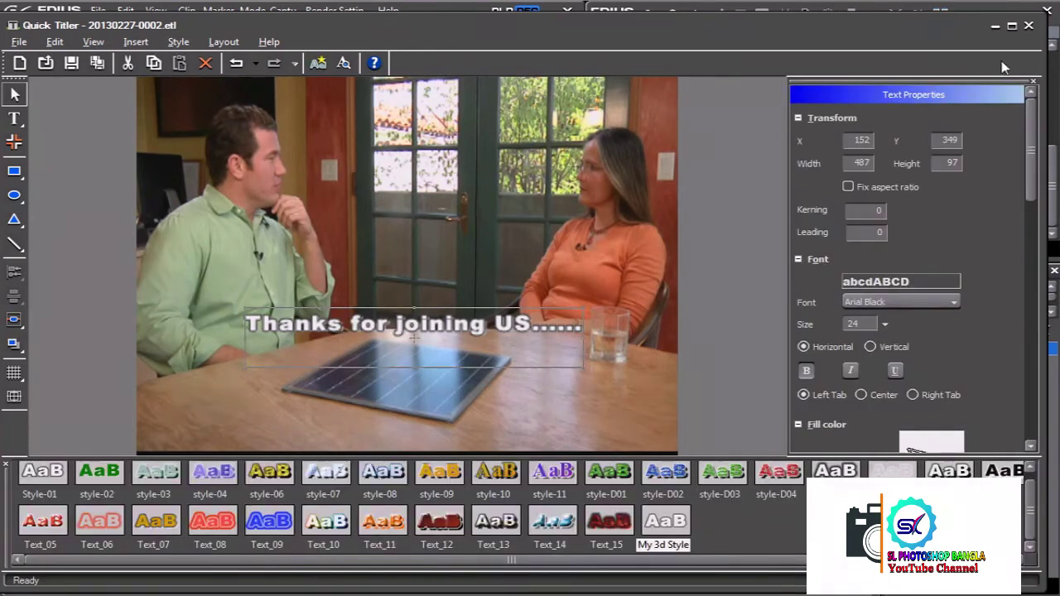
{"action": "left_click", "coordinate": [1028, 26]}
{"action": "left_click", "coordinate": [439, 326]}
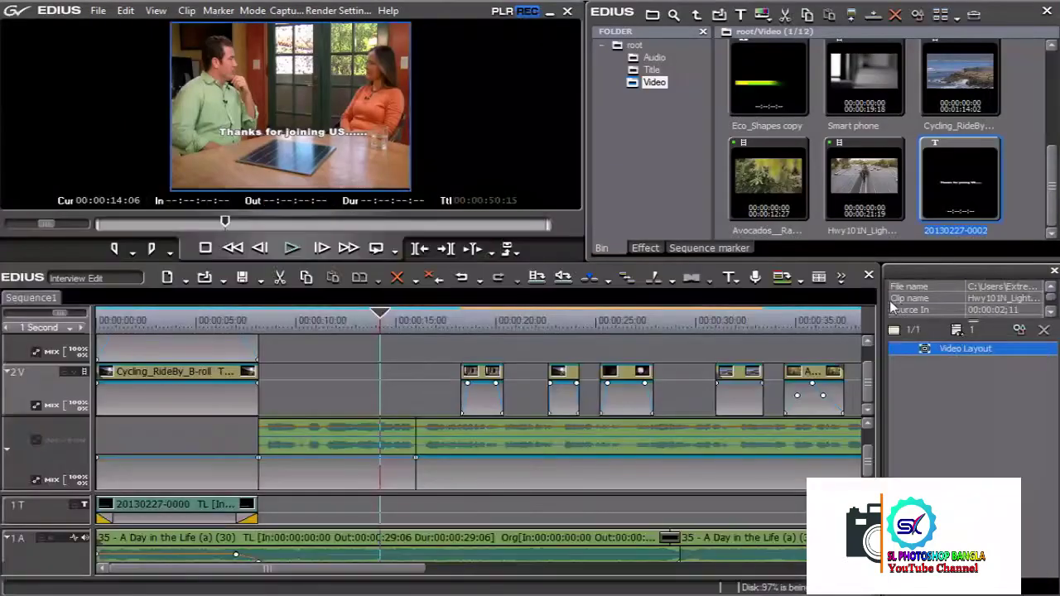
Step: Place the thanks title on 1T from 00:00:08:04 and trim it to end at 00:00:10:11
{"action": "left_click_drag", "start_coordinate": [970, 179], "coordinate": [312, 505]}
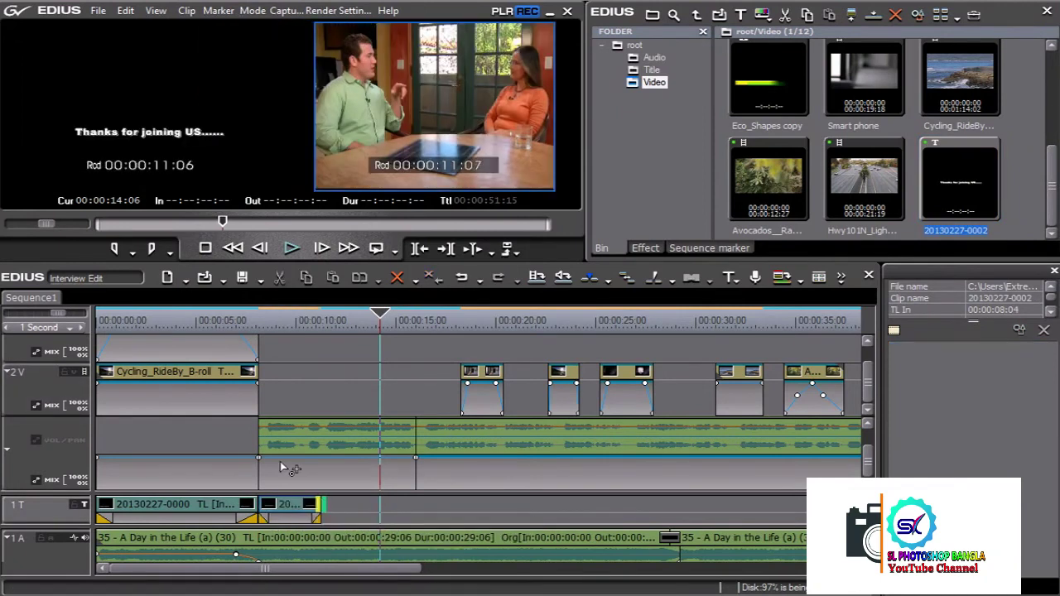
{"action": "left_click", "coordinate": [262, 330]}
{"action": "key", "text": "space"}
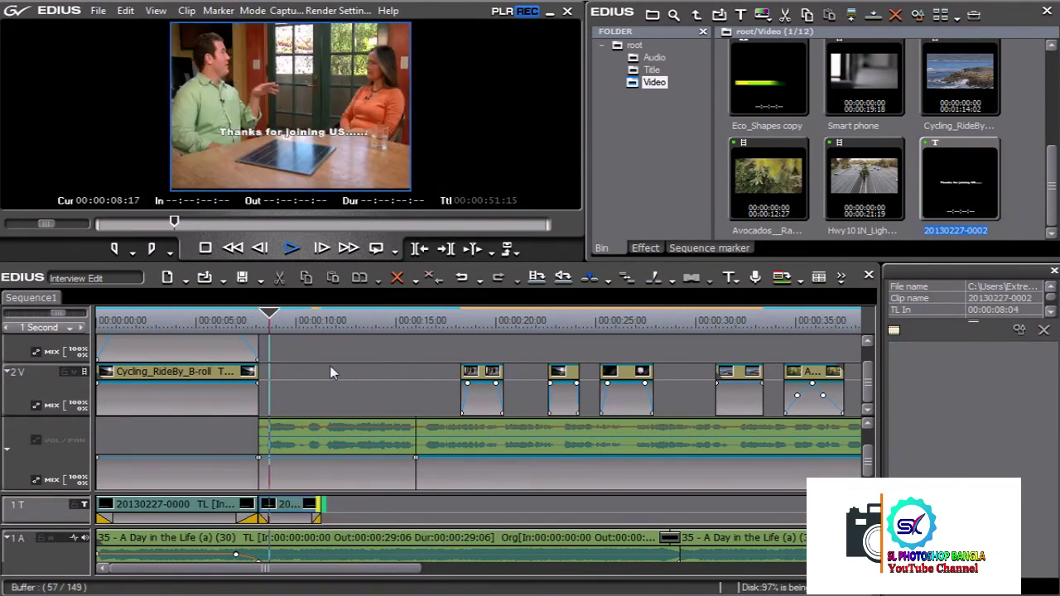
{"action": "key", "text": "space"}
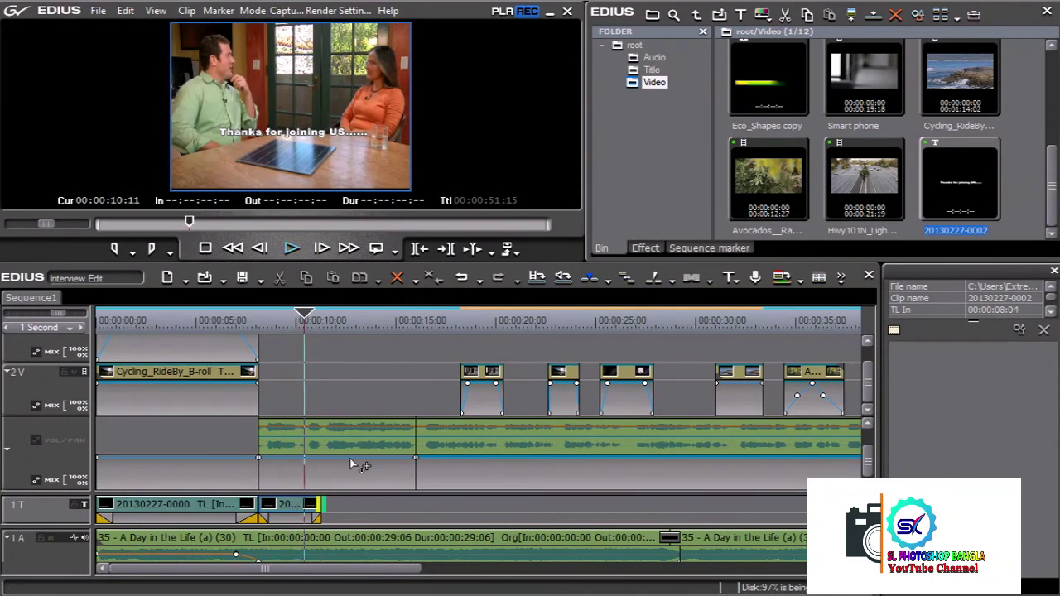
{"action": "left_click_drag", "start_coordinate": [322, 507], "coordinate": [305, 506]}
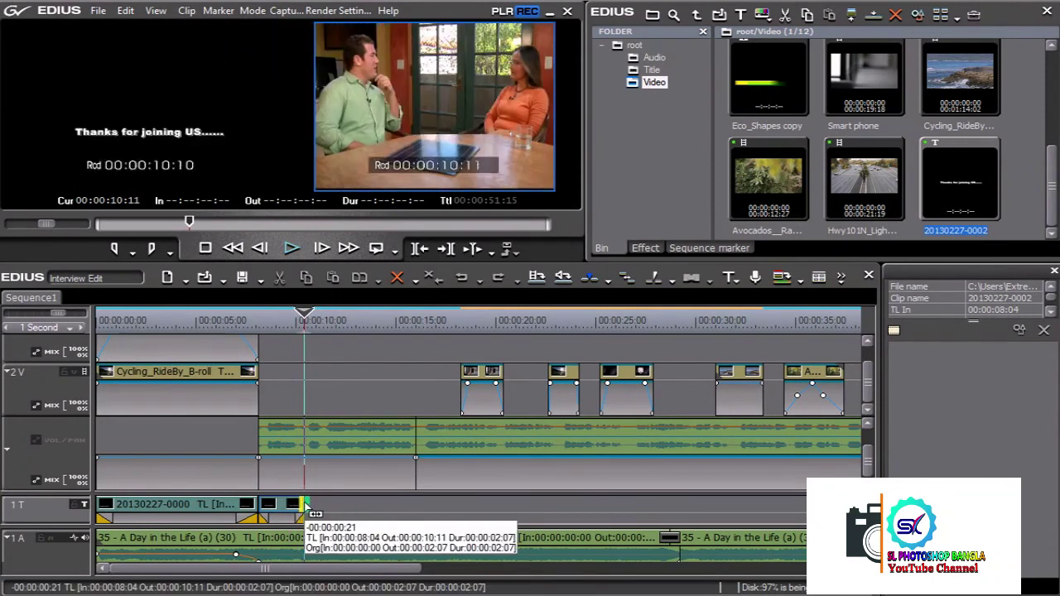
{"action": "right_click", "coordinate": [1042, 184]}
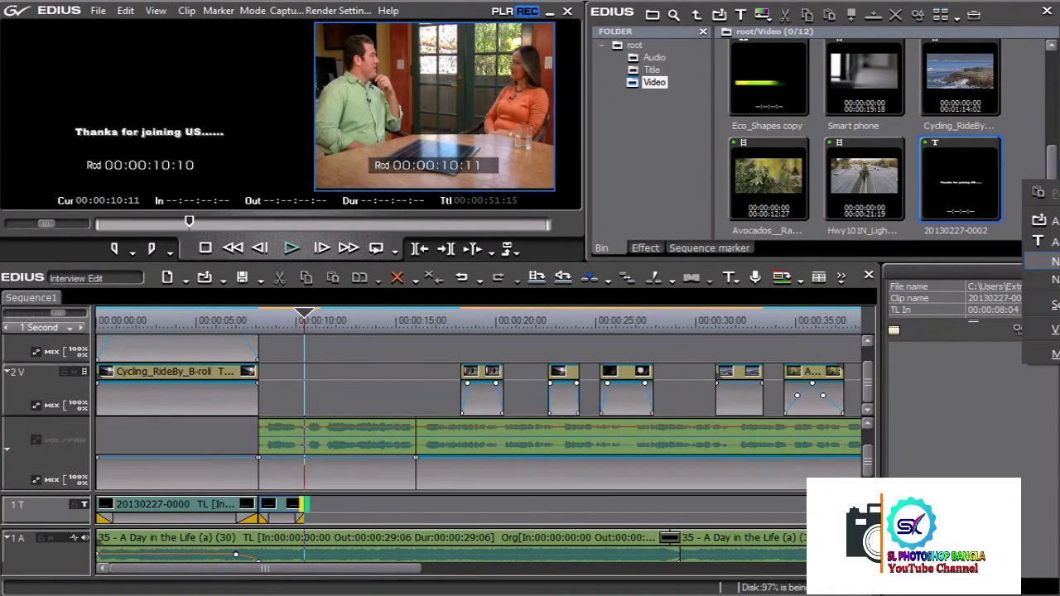
Step: Create a title with the pasted 'Tell Me What is Soler System???' caption at X 79, Y 392, and save it
{"action": "left_click", "coordinate": [1041, 240]}
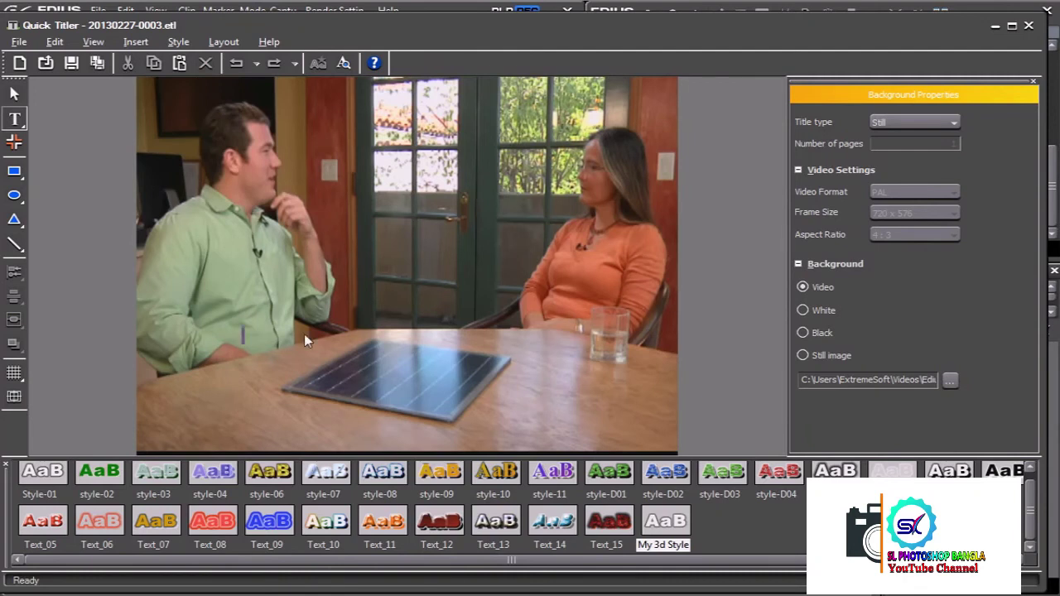
{"action": "key", "text": "ctrl+v"}
{"action": "left_click_drag", "start_coordinate": [487, 343], "coordinate": [408, 361]}
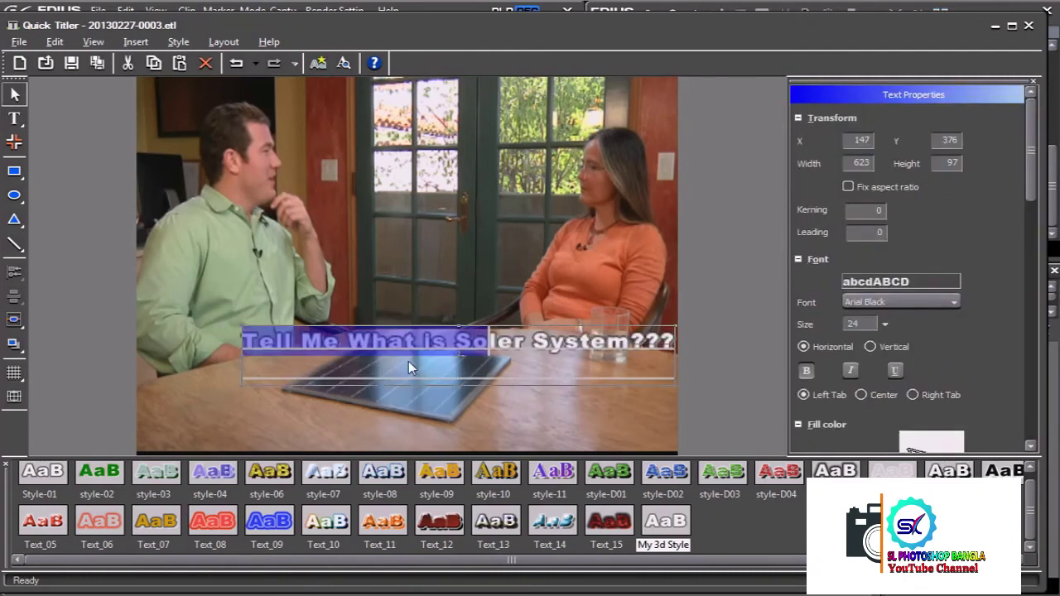
{"action": "left_click", "coordinate": [520, 276]}
{"action": "left_click", "coordinate": [413, 336]}
{"action": "left_click_drag", "start_coordinate": [499, 347], "coordinate": [451, 357]}
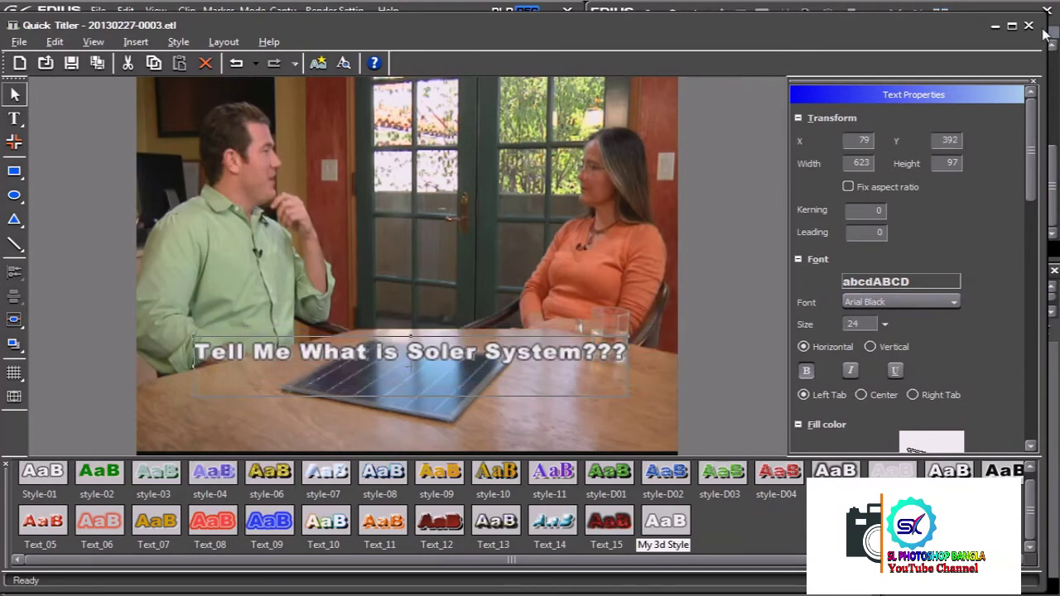
{"action": "left_click", "coordinate": [1028, 26]}
{"action": "left_click", "coordinate": [502, 324]}
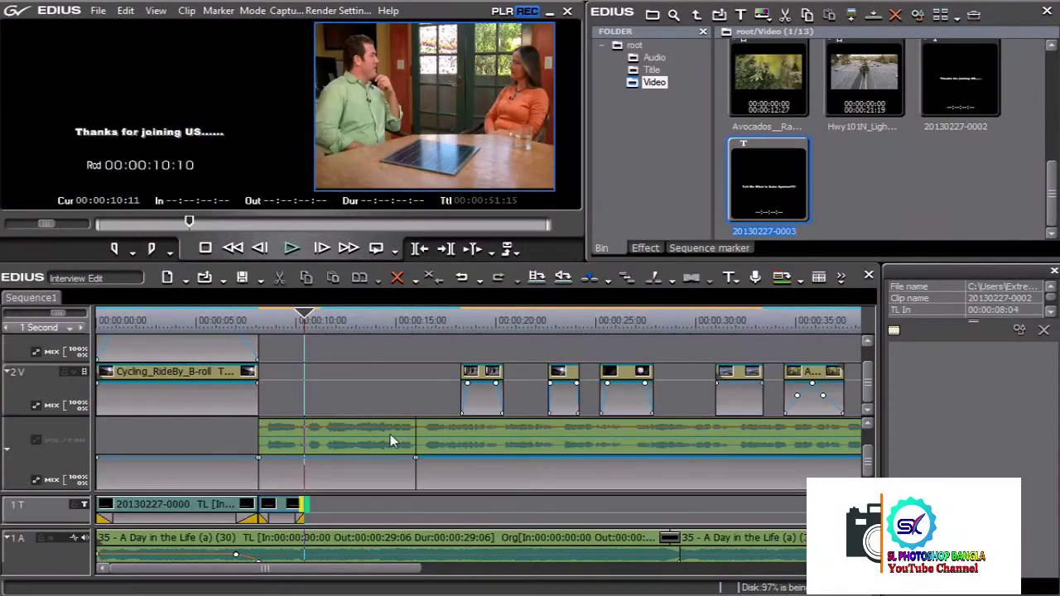
{"action": "key", "text": "Page_Up"}
{"action": "key", "text": "space"}
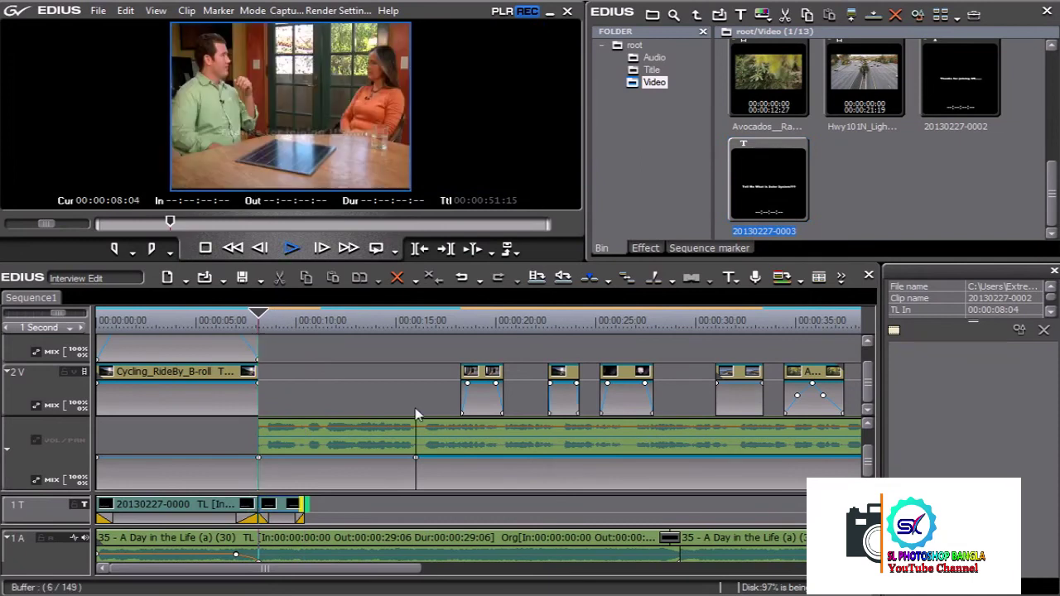
{"action": "mouse_move", "coordinate": [770, 194]}
{"action": "left_mouse_down"}
{"action": "mouse_move", "coordinate": [337, 520]}
{"action": "mouse_move", "coordinate": [312, 520]}
{"action": "left_mouse_up"}
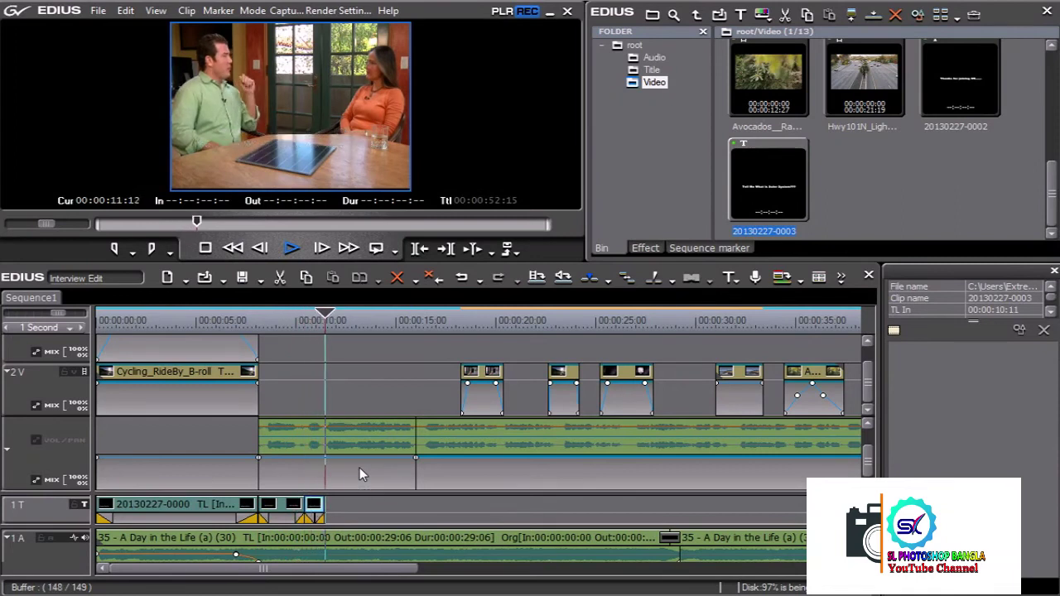
{"action": "left_click_drag", "start_coordinate": [323, 505], "coordinate": [414, 506]}
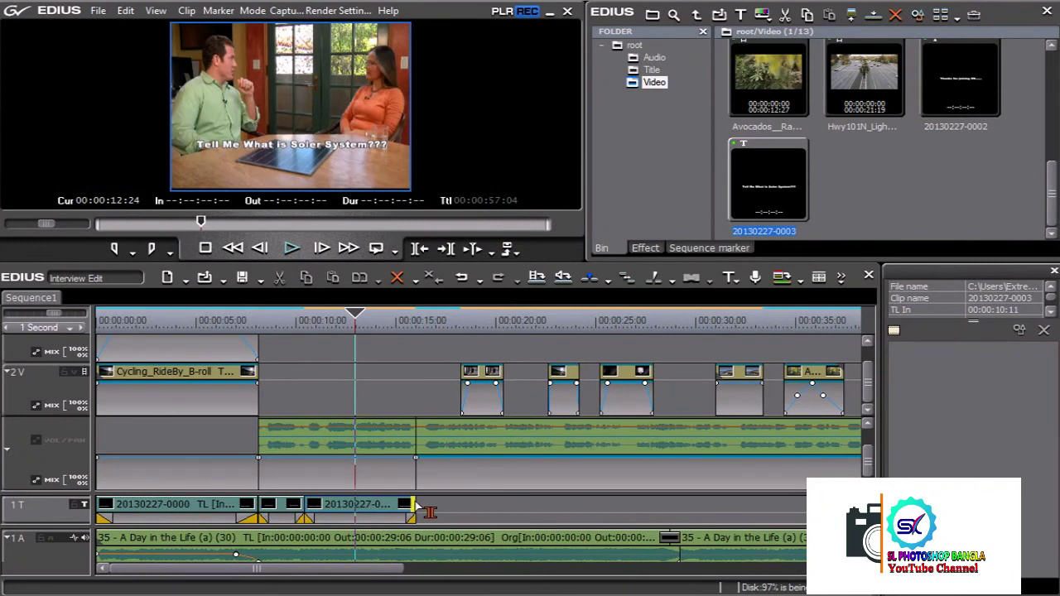
{"action": "left_click_drag", "start_coordinate": [414, 507], "coordinate": [381, 506]}
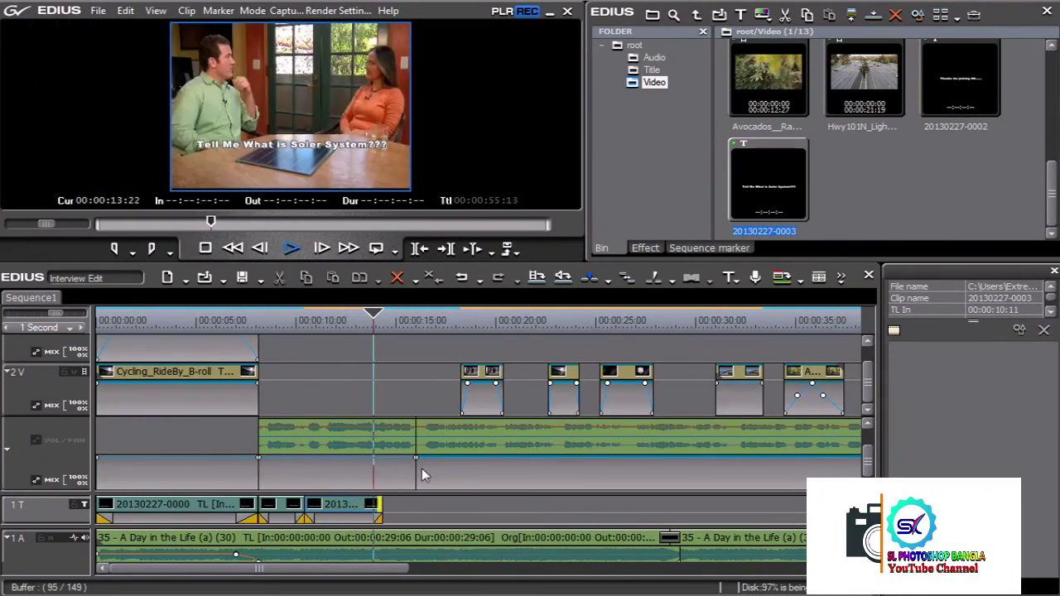
{"action": "left_click_drag", "start_coordinate": [382, 506], "coordinate": [370, 515]}
{"action": "left_click_drag", "start_coordinate": [295, 321], "coordinate": [261, 323]}
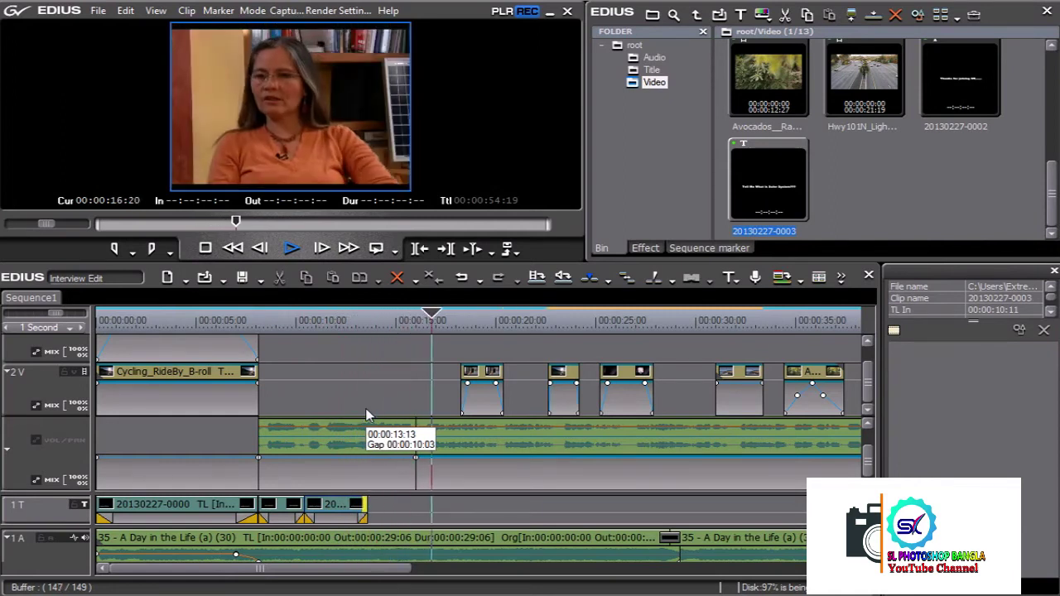
Step: Scrub around the title's start and play back from the cycling shot
{"action": "left_click_drag", "start_coordinate": [268, 321], "coordinate": [301, 332]}
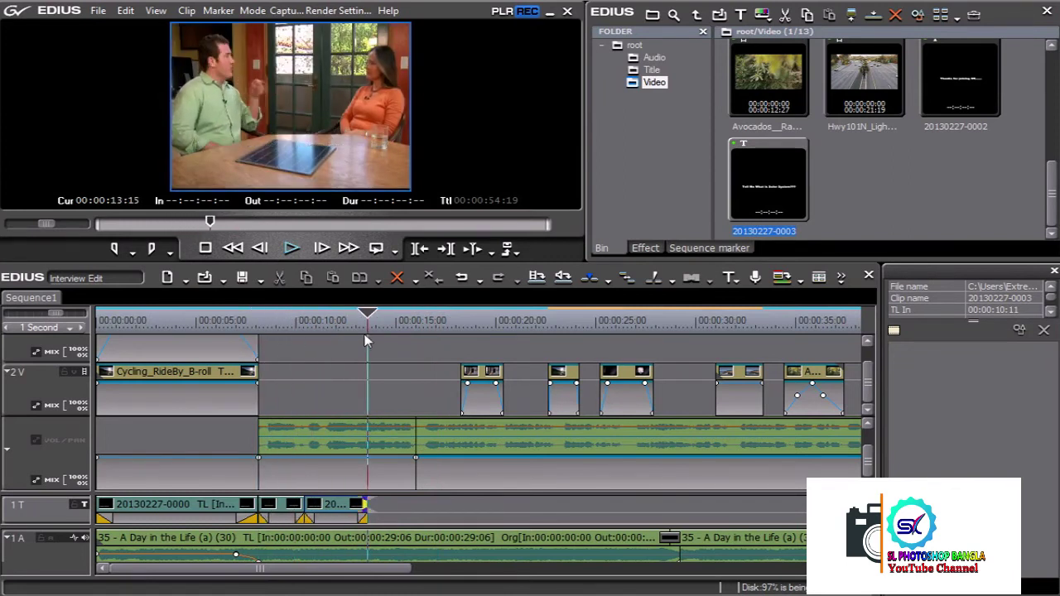
{"action": "left_click_drag", "start_coordinate": [300, 332], "coordinate": [258, 323]}
{"action": "key", "text": "space"}
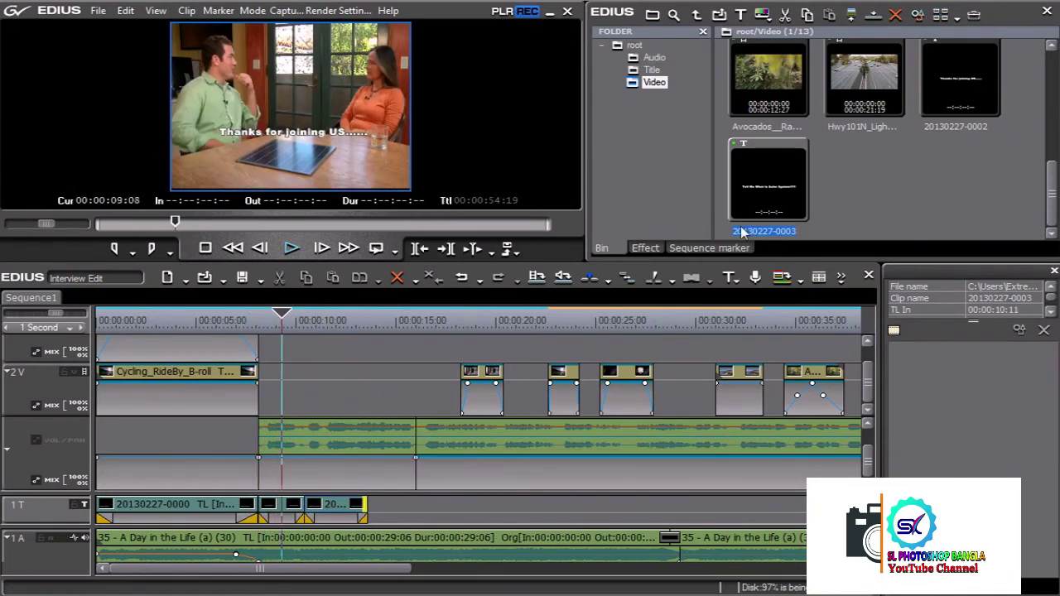
Step: Add Fade Slide A Down, Up, Right and Left mixers to the two title clips' ends
{"action": "left_click", "coordinate": [650, 249]}
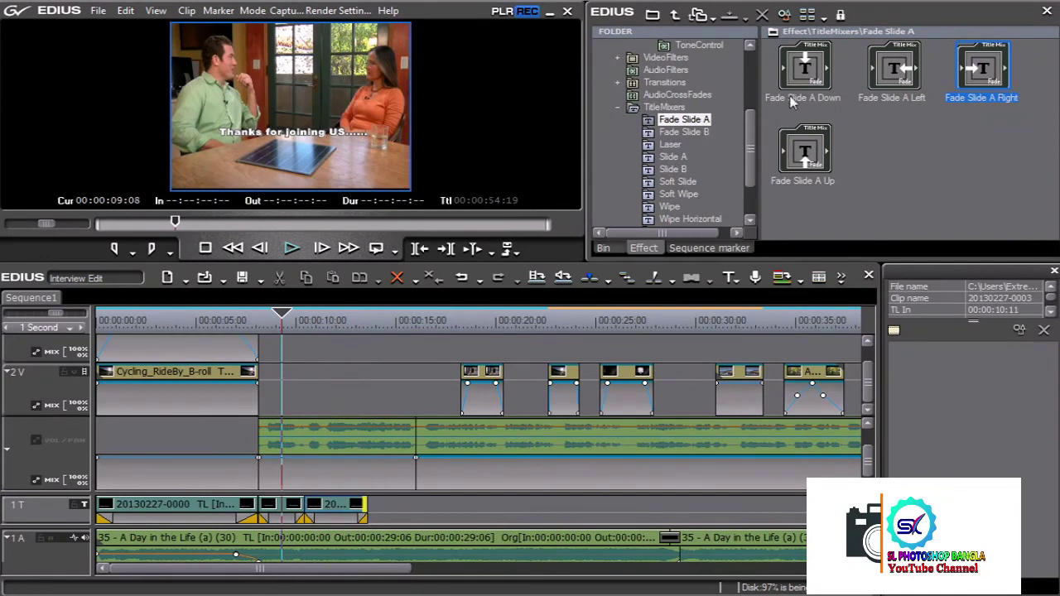
{"action": "left_click_drag", "start_coordinate": [790, 99], "coordinate": [269, 517]}
{"action": "left_click_drag", "start_coordinate": [803, 154], "coordinate": [364, 505]}
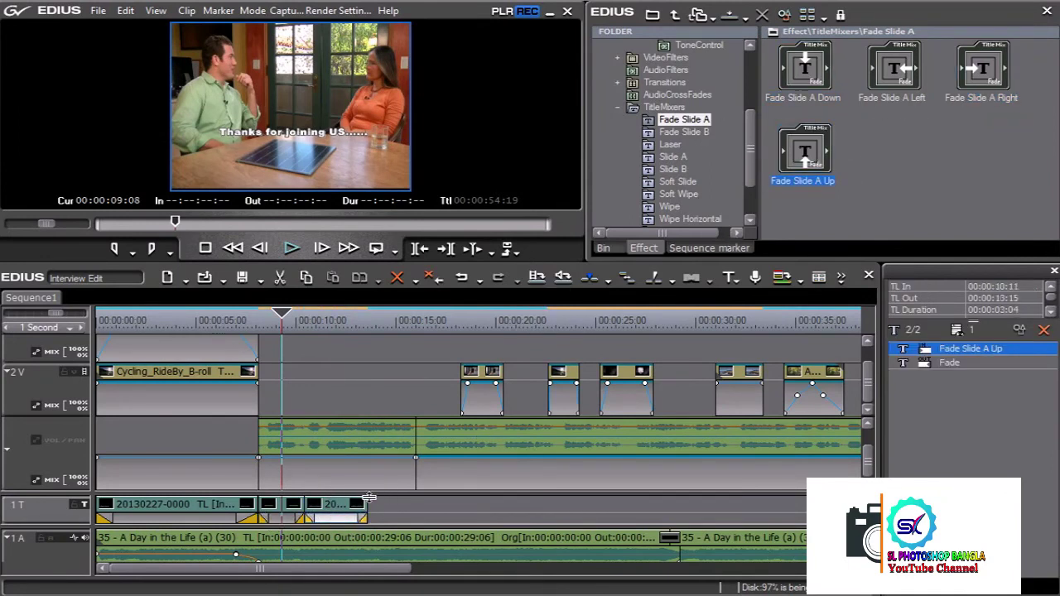
{"action": "left_click_drag", "start_coordinate": [981, 70], "coordinate": [368, 520]}
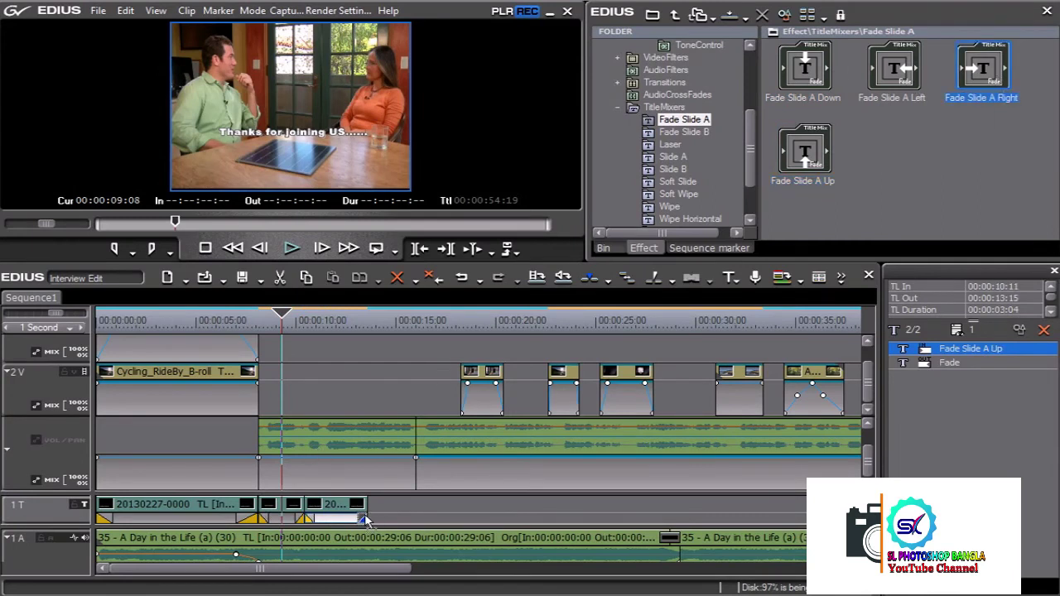
{"action": "mouse_move", "coordinate": [892, 70]}
{"action": "left_mouse_down"}
{"action": "mouse_move", "coordinate": [283, 513]}
{"action": "mouse_move", "coordinate": [298, 520]}
{"action": "left_mouse_up"}
Step: Preview the title transitions, then return to the timeline start
{"action": "key", "text": "slash"}
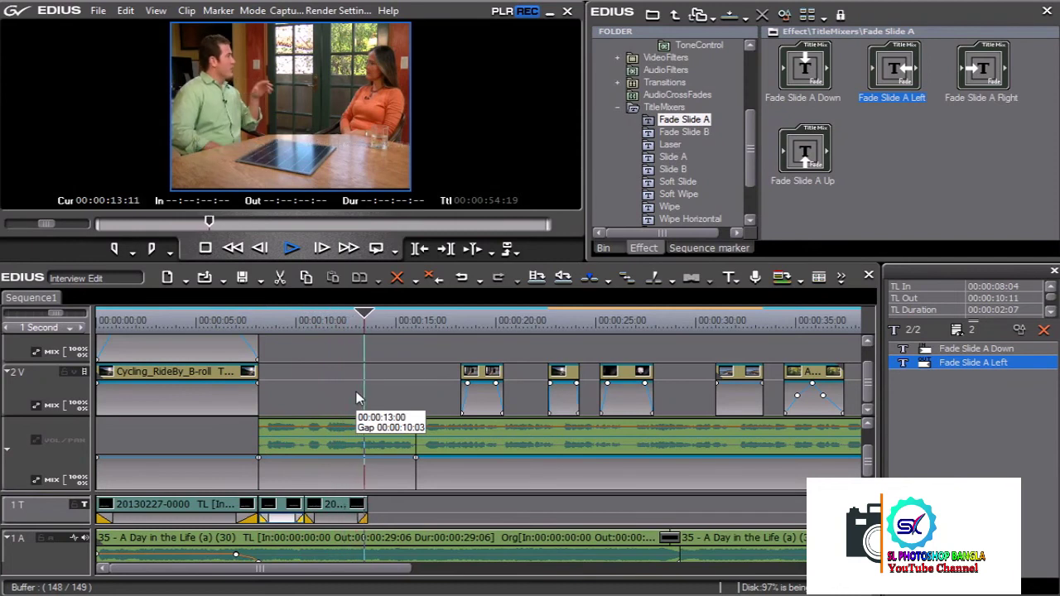
{"action": "key", "text": "space"}
{"action": "key", "text": "Home"}
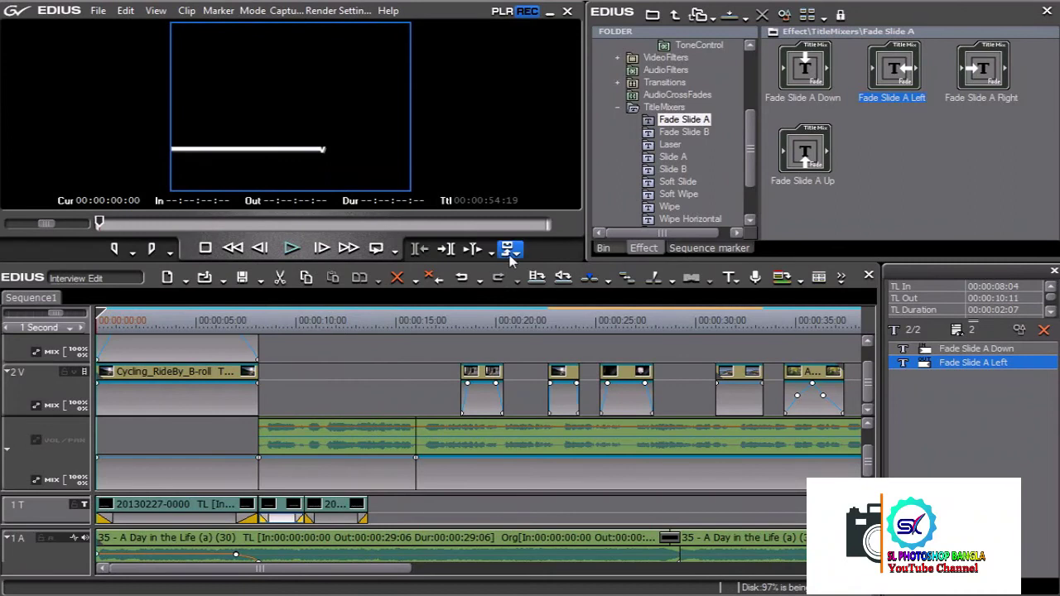
Step: Export to file with the MPEG2 PAL for DVD preset
{"action": "left_click", "coordinate": [513, 254]}
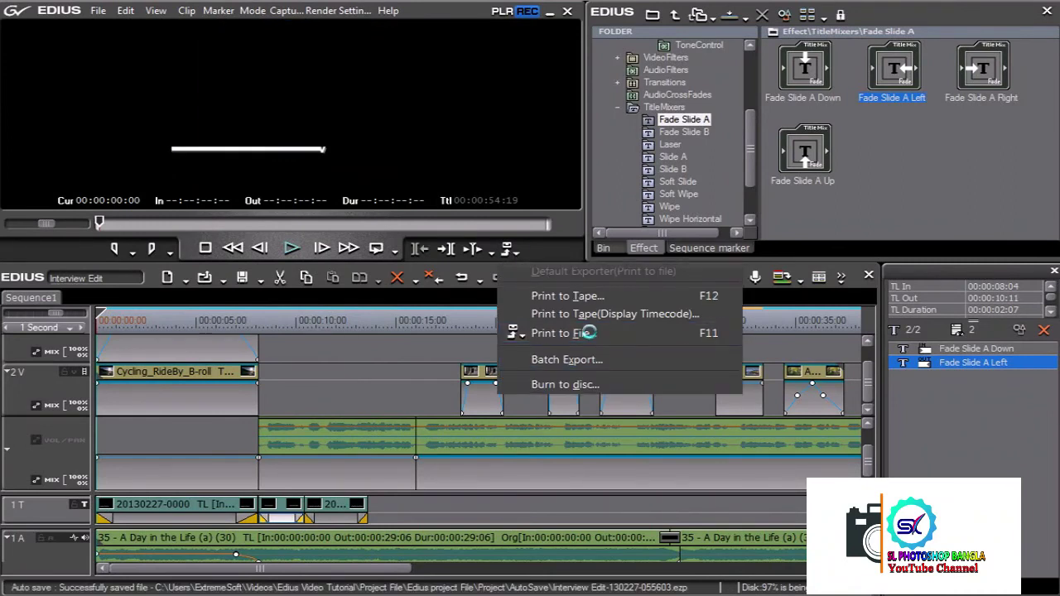
{"action": "left_click", "coordinate": [590, 333]}
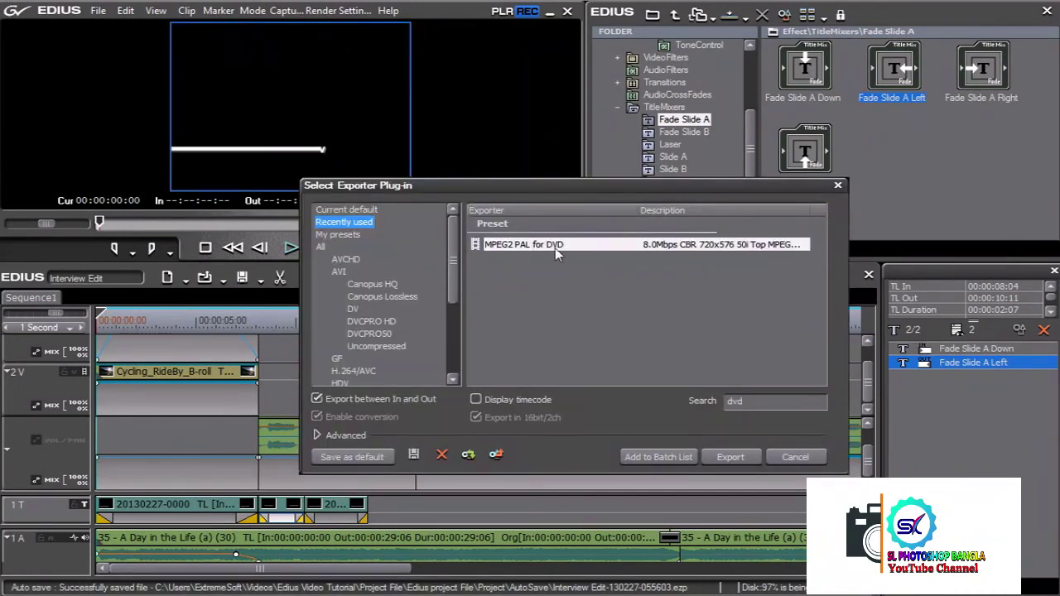
{"action": "left_click_drag", "start_coordinate": [745, 400], "coordinate": [688, 403]}
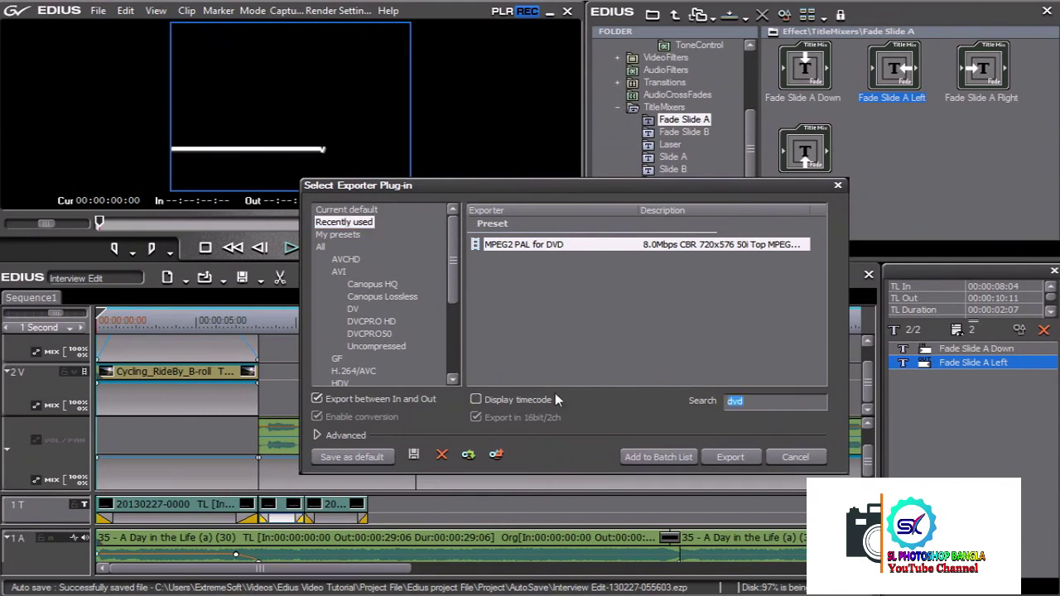
{"action": "key", "text": "BackSpace"}
{"action": "left_click", "coordinate": [320, 247]}
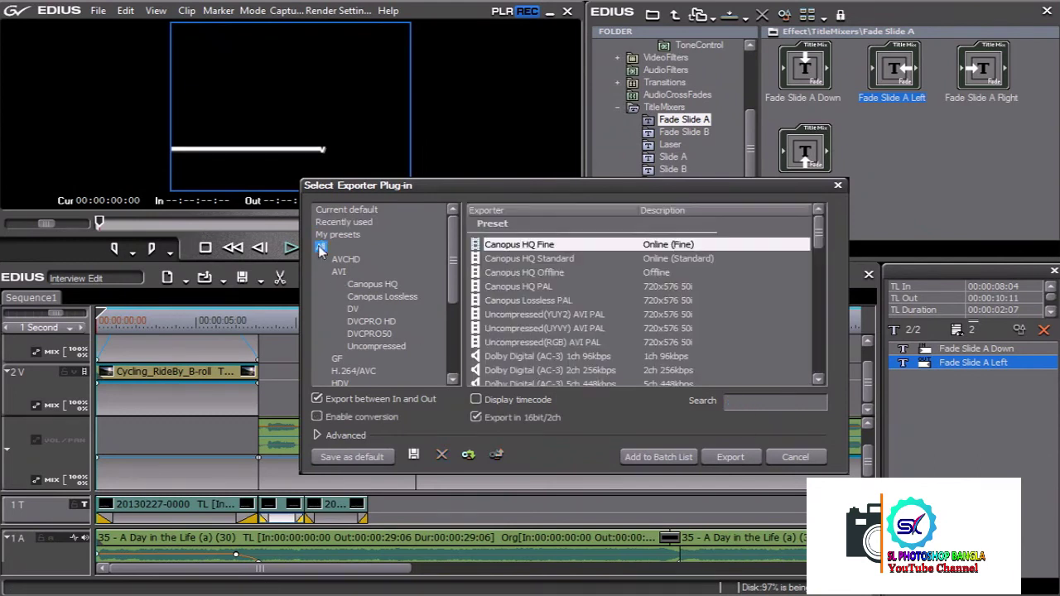
{"action": "scroll", "coordinate": [459, 262], "scroll_direction": "down", "scroll_amount": 3}
{"action": "scroll", "coordinate": [458, 262], "scroll_direction": "up", "scroll_amount": 3}
{"action": "type", "text": "dvd"}
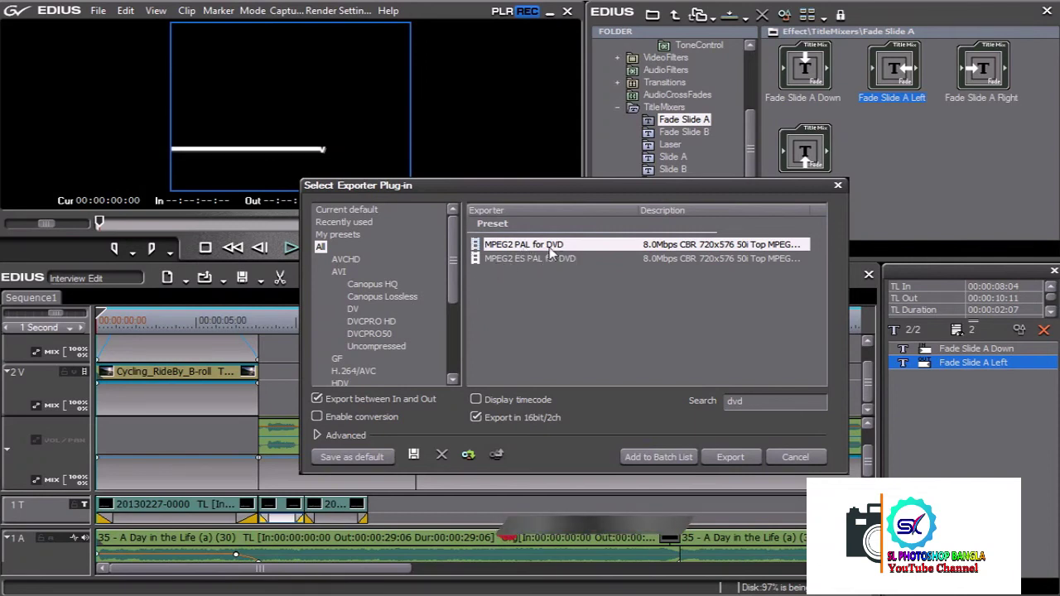
{"action": "left_click", "coordinate": [727, 456]}
Step: Name the export 'SolerSystem InterView' in the Out folder and save it
{"action": "left_click_drag", "start_coordinate": [571, 146], "coordinate": [570, 60]}
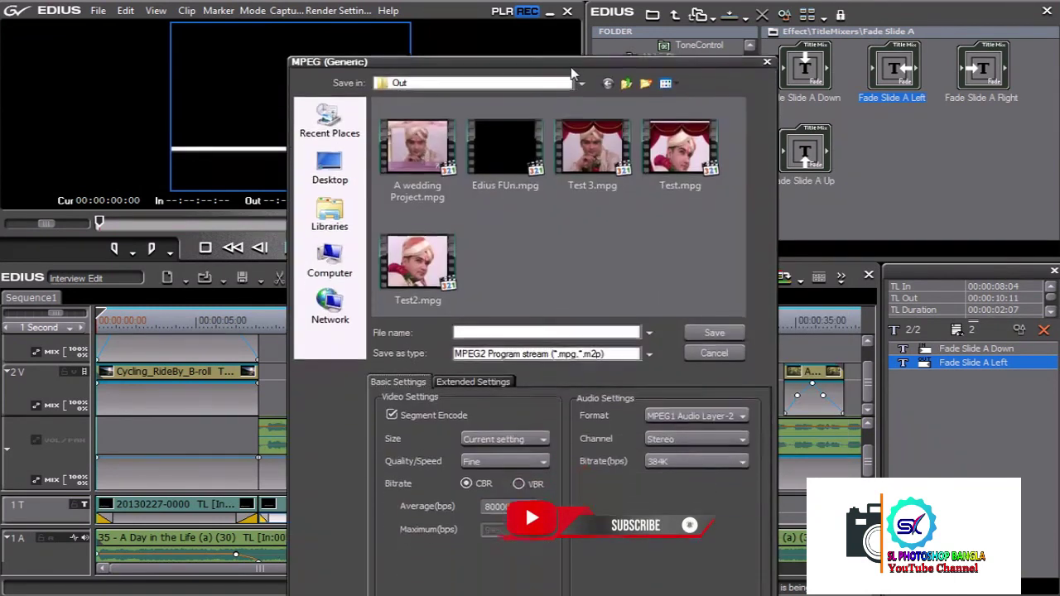
{"action": "left_click", "coordinate": [494, 327]}
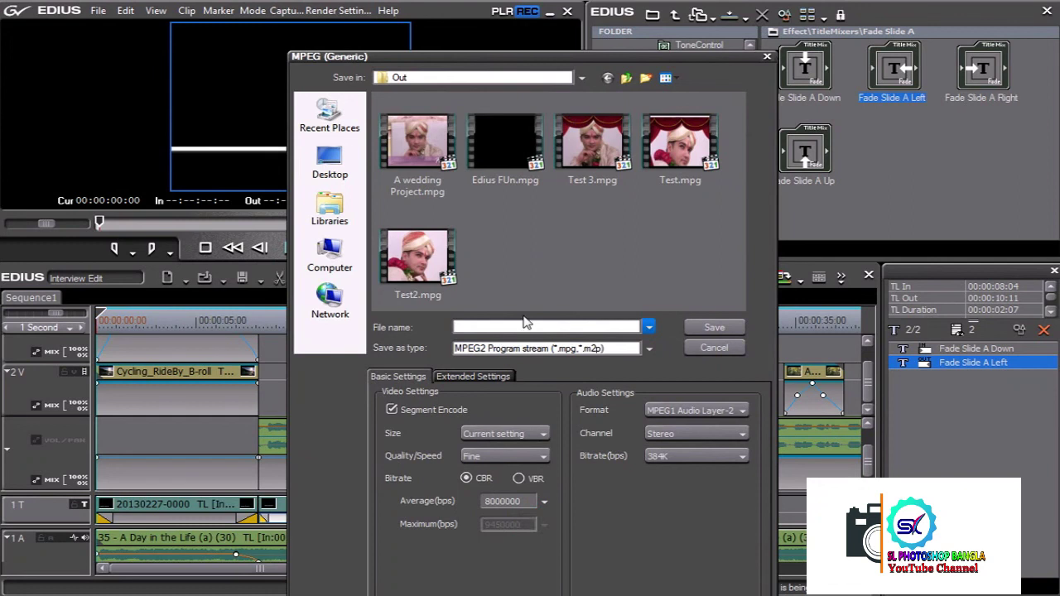
{"action": "type", "text": "SolerSystem InterView"}
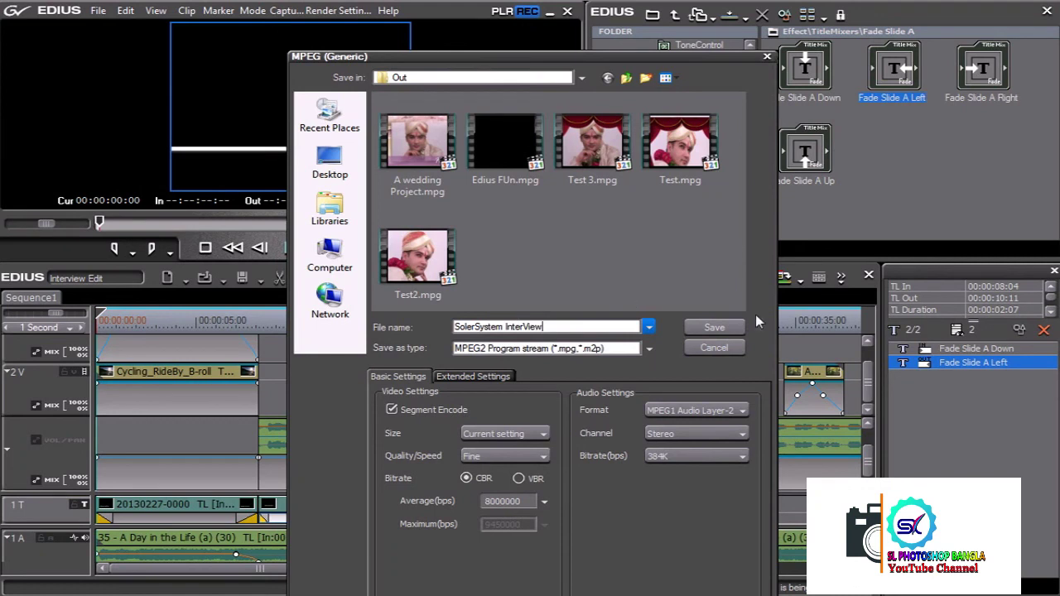
{"action": "left_click", "coordinate": [723, 334]}
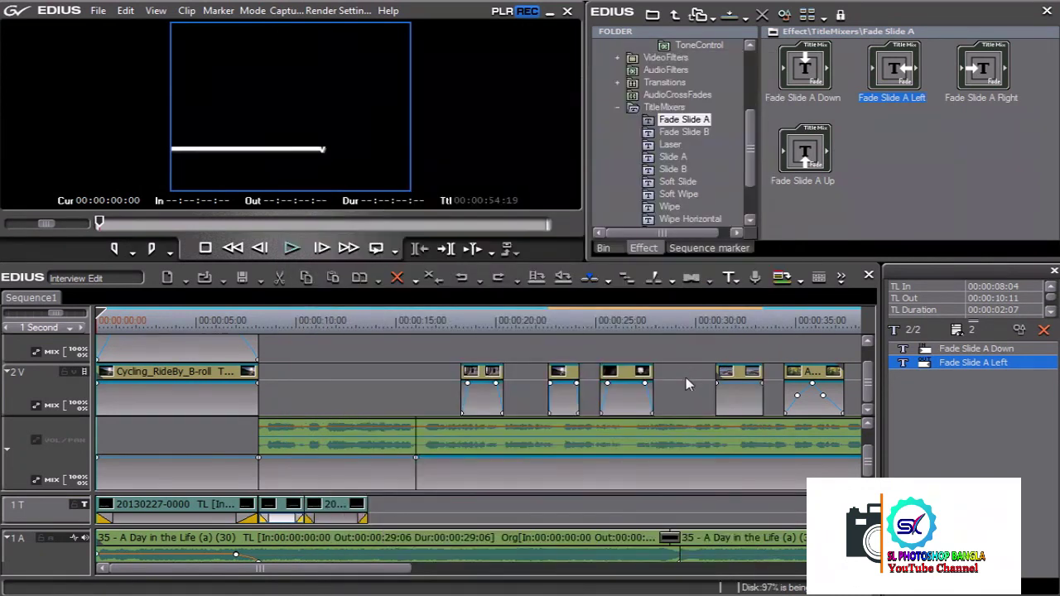